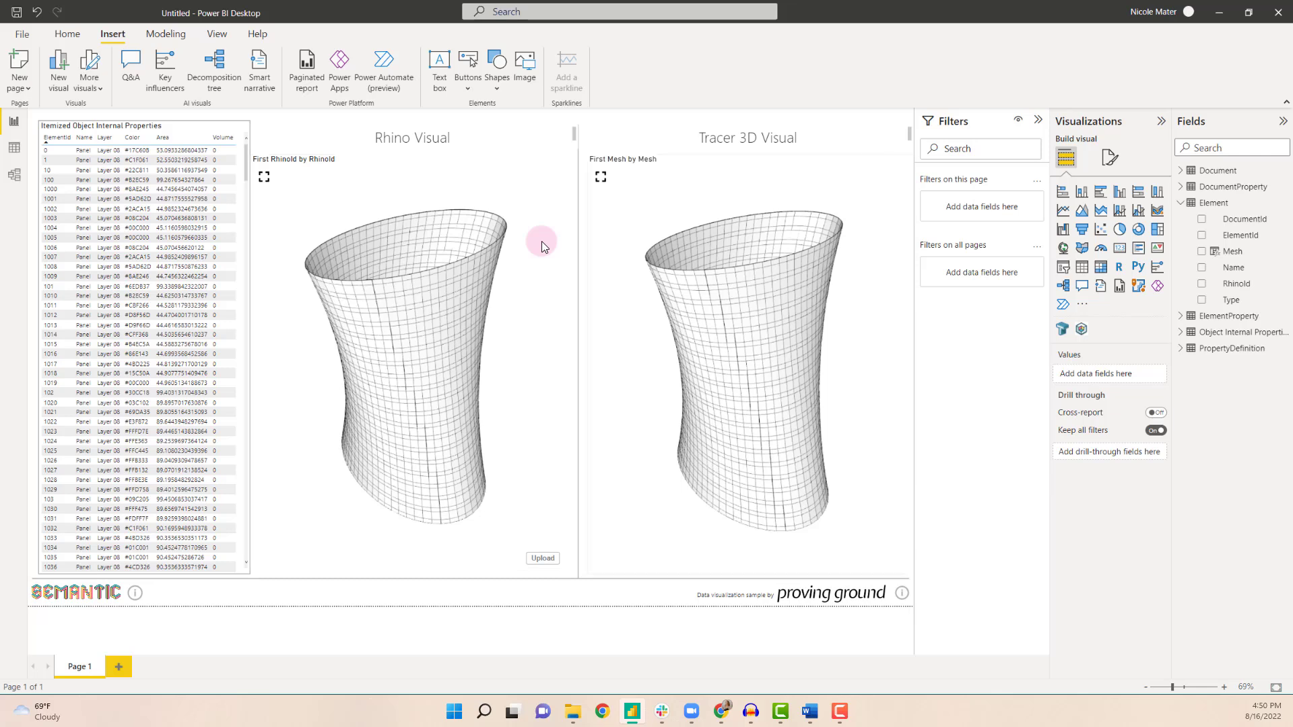
# Step: Show the data rows of the Object Internal Properties table
pyautogui.click(1180, 203)
pyautogui.click(1182, 236)
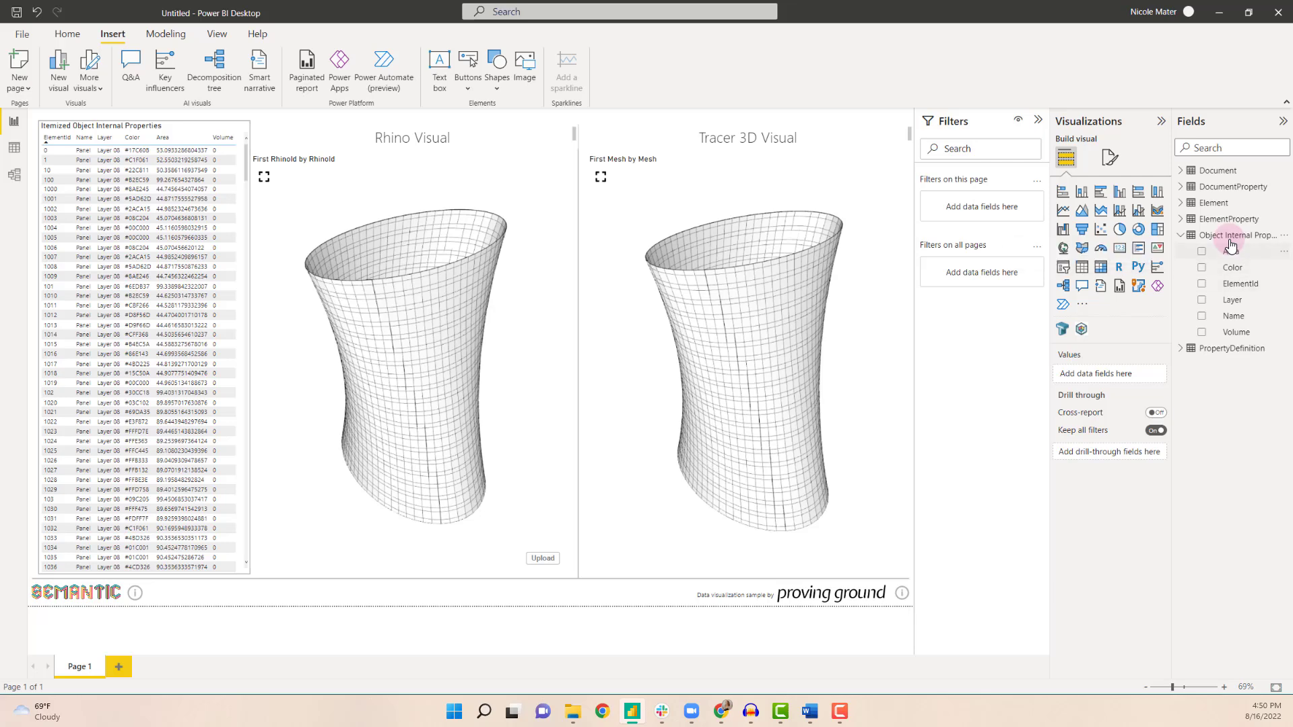
pyautogui.click(14, 149)
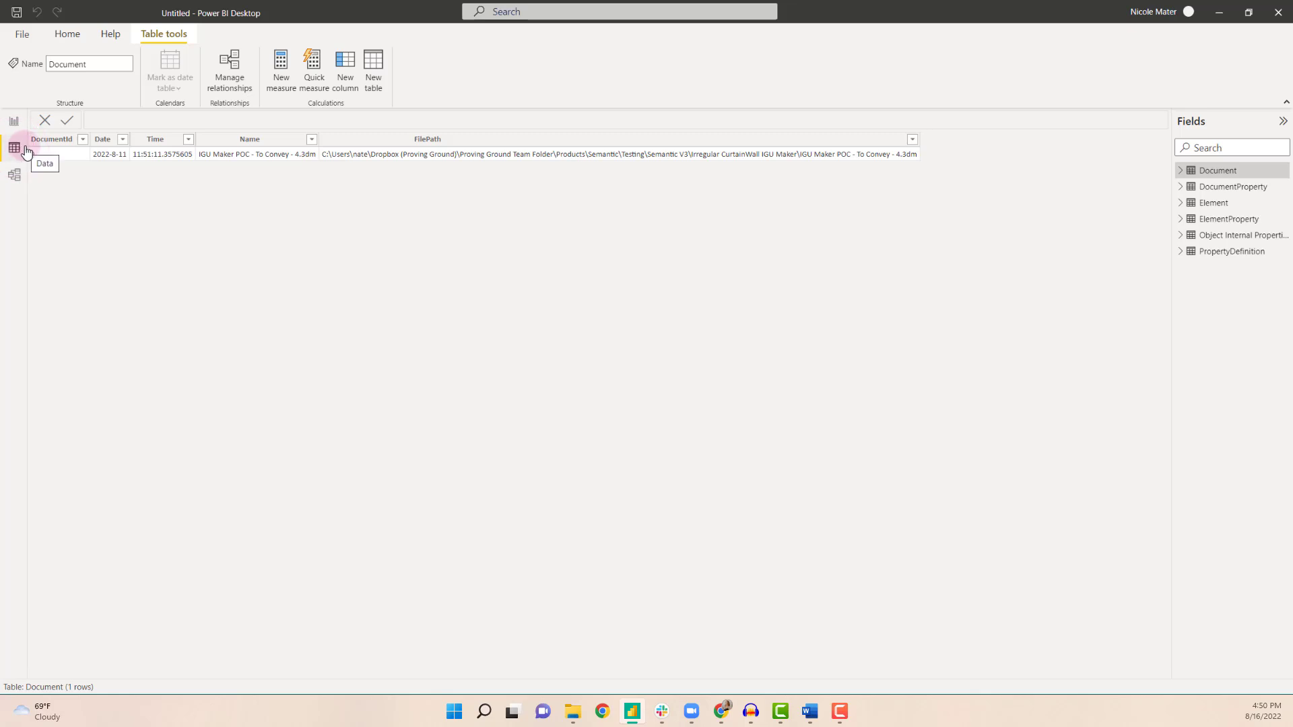
pyautogui.click(1223, 235)
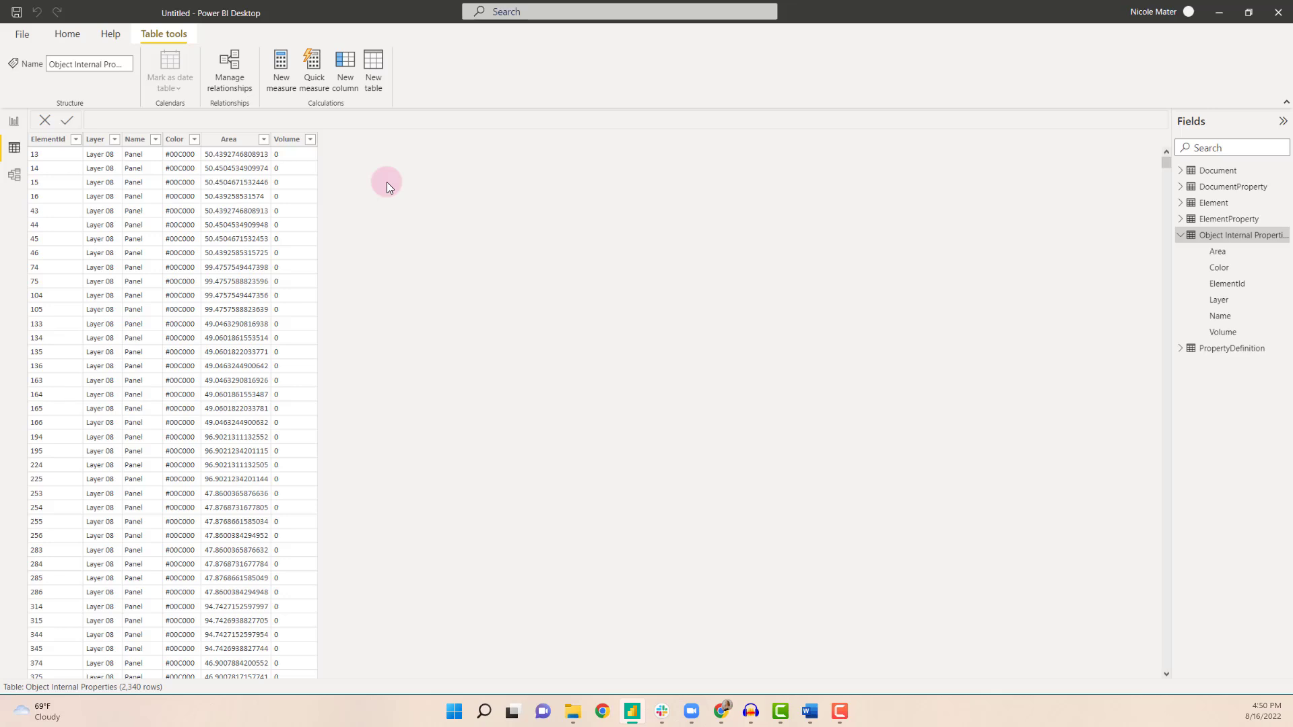
# Step: Change the Area column's data type to Decimal number and accept the change
pyautogui.click(210, 138)
pyautogui.click(224, 139)
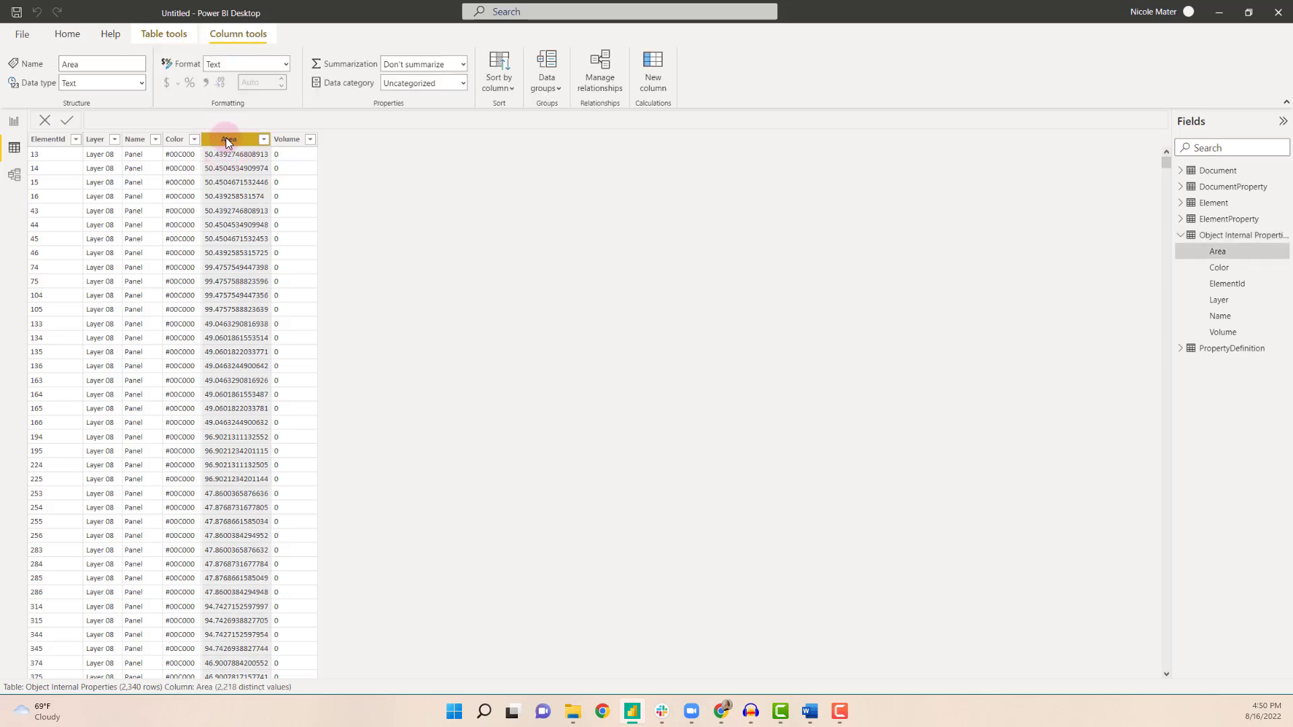
pyautogui.click(286, 65)
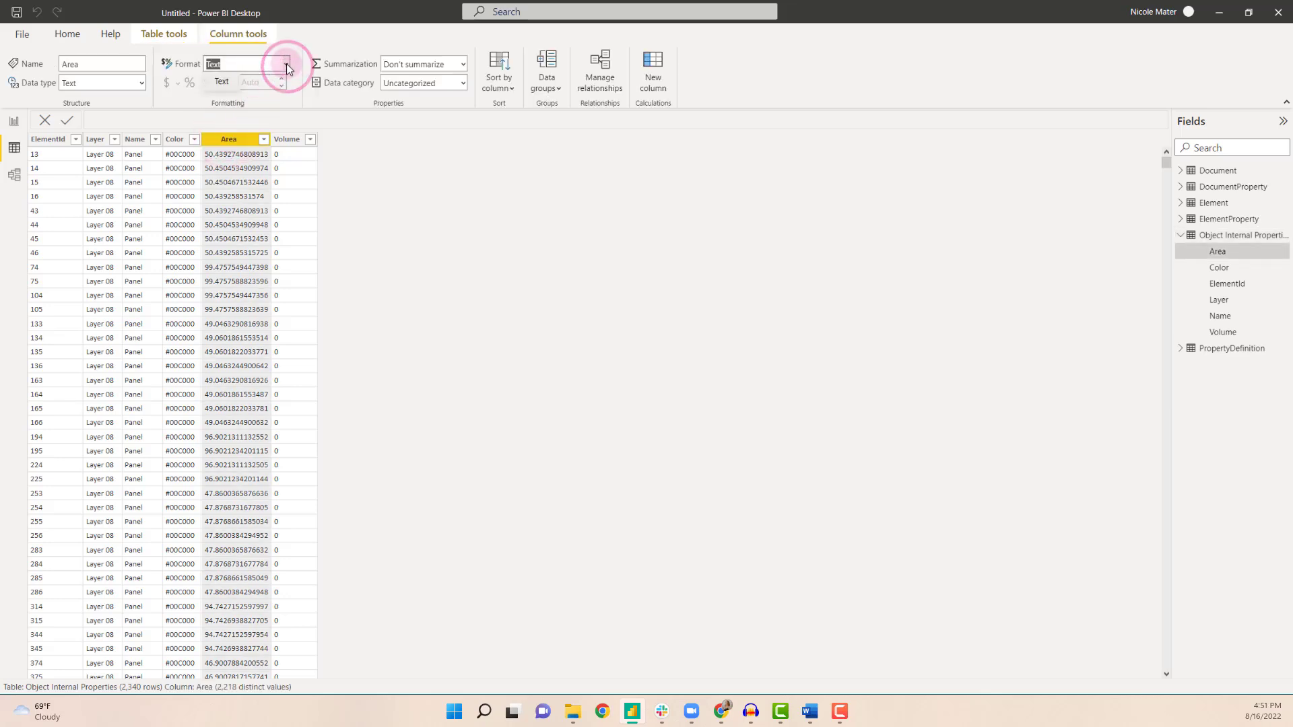
pyautogui.click(286, 64)
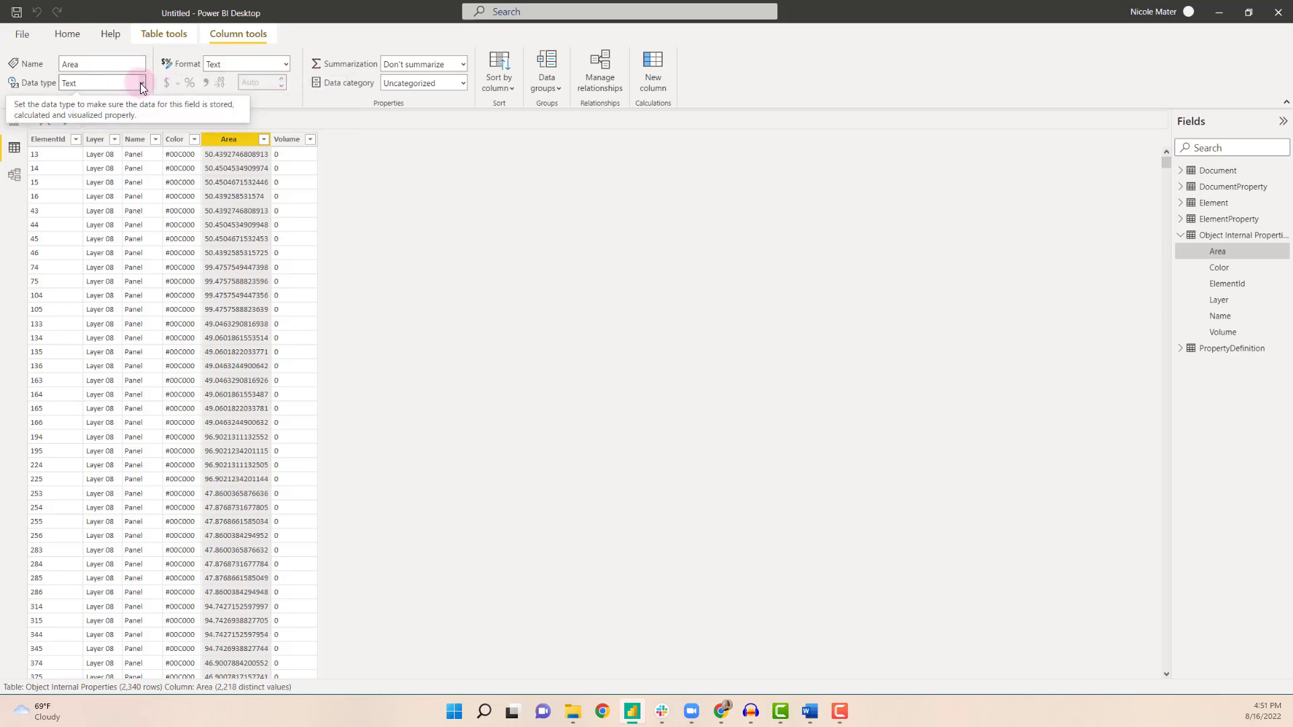
pyautogui.click(140, 82)
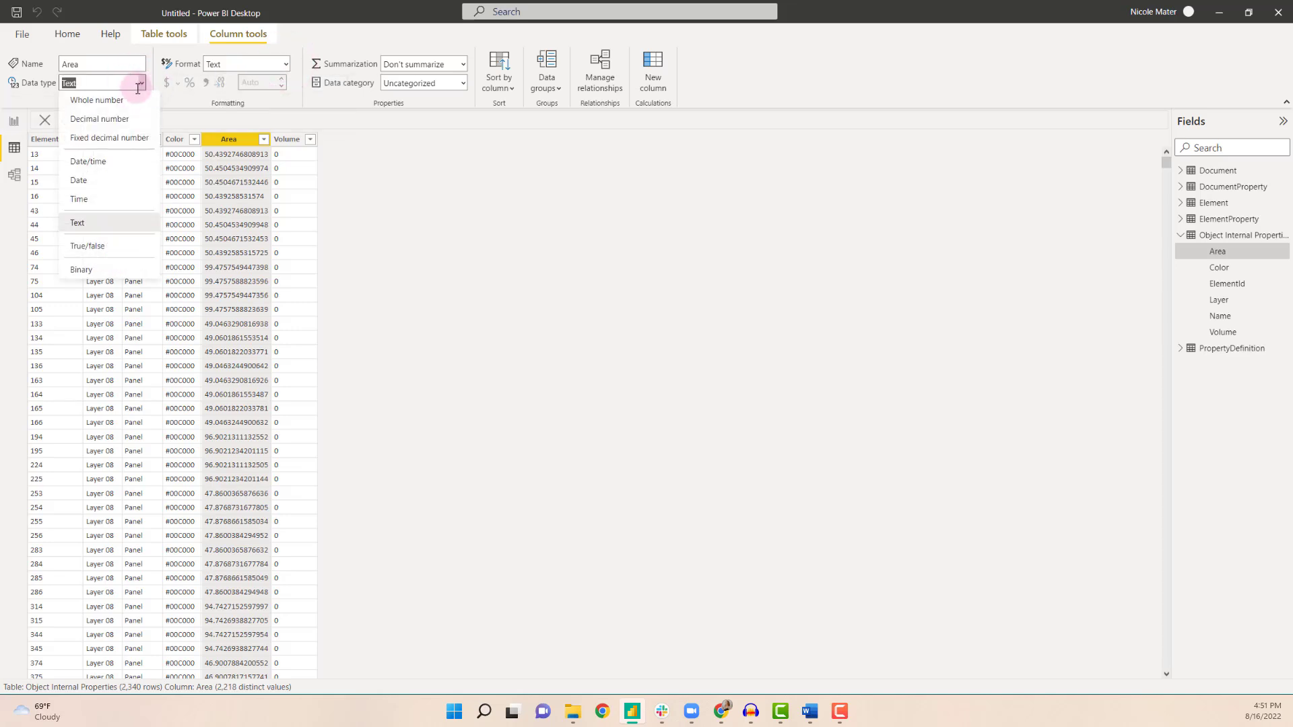
pyautogui.click(84, 119)
pyautogui.click(718, 402)
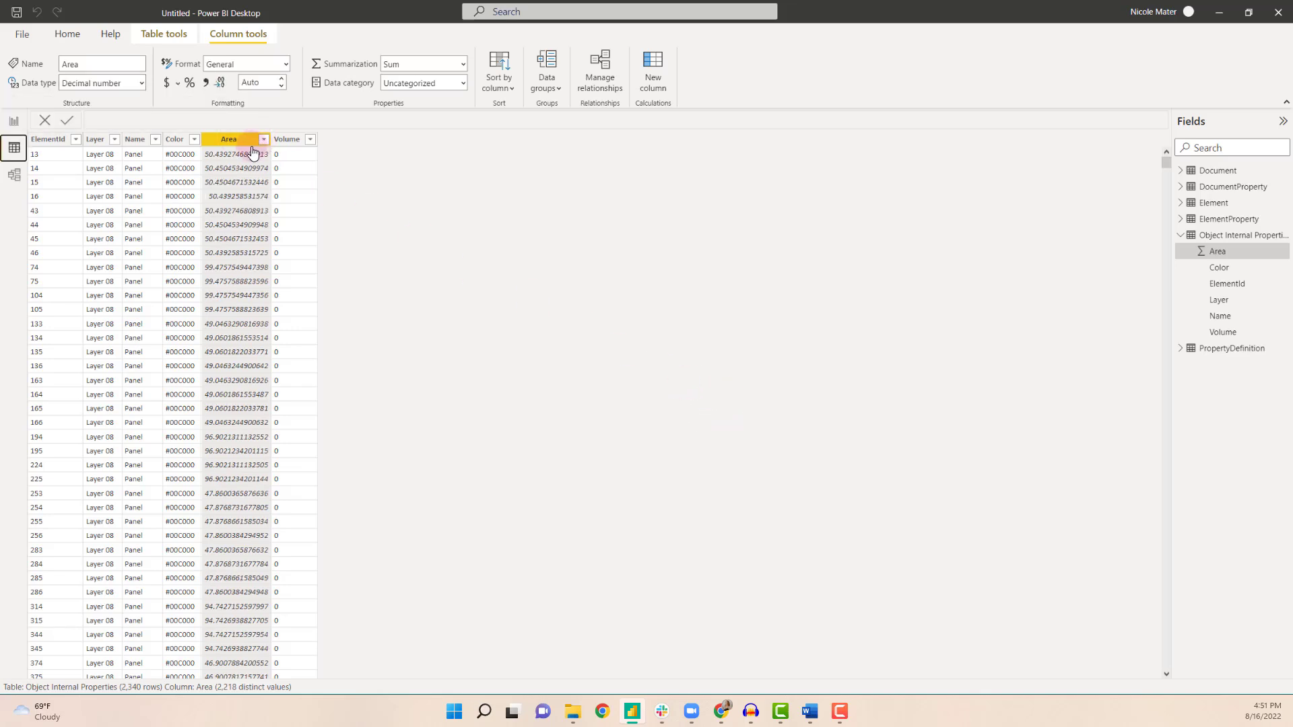
# Step: Back in the report, open the conditional formatting for the Rhino visual's data style color, using the Single or rule color style
pyautogui.click(14, 125)
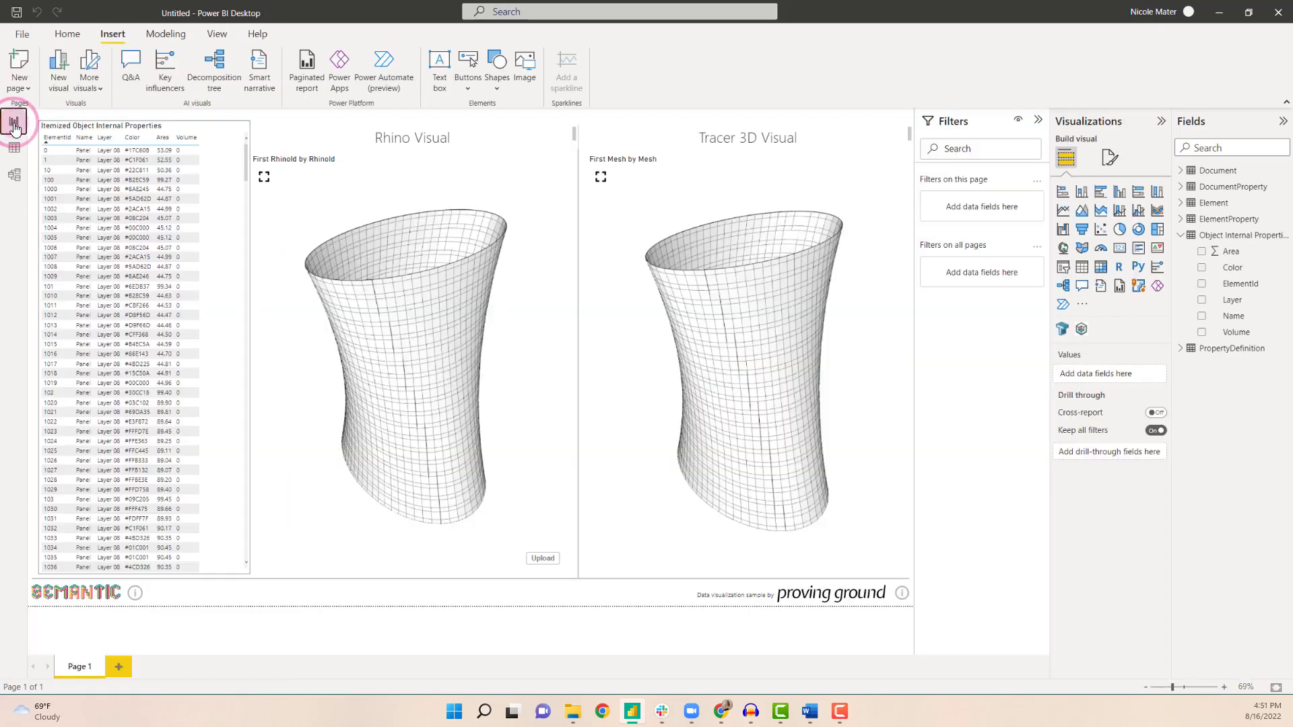
pyautogui.click(401, 164)
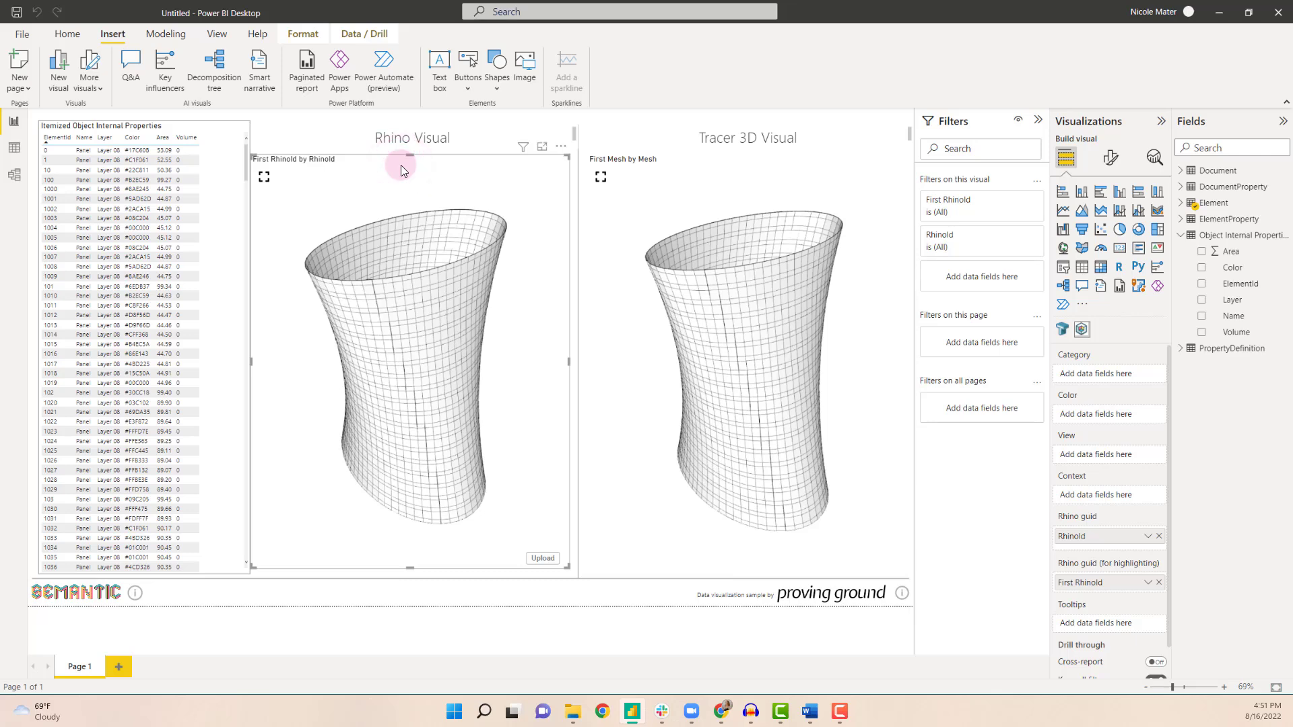
pyautogui.click(1112, 159)
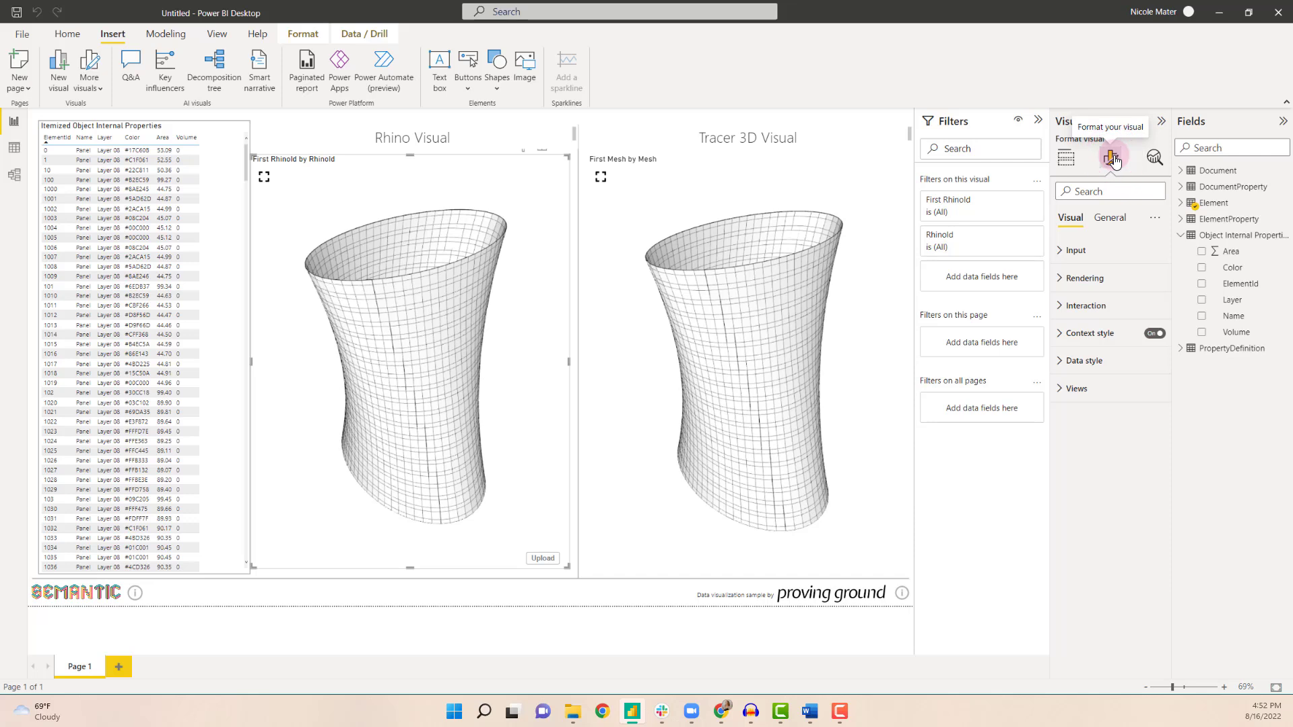
pyautogui.click(1073, 363)
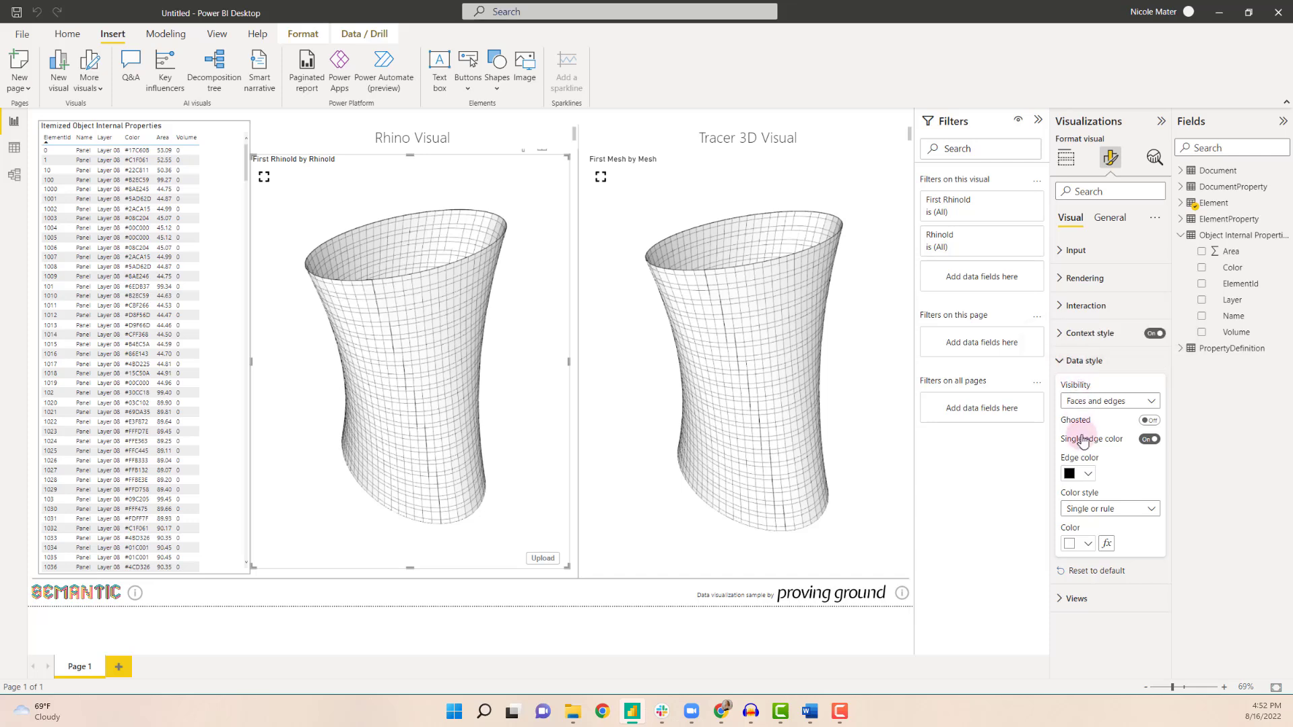
pyautogui.click(1091, 511)
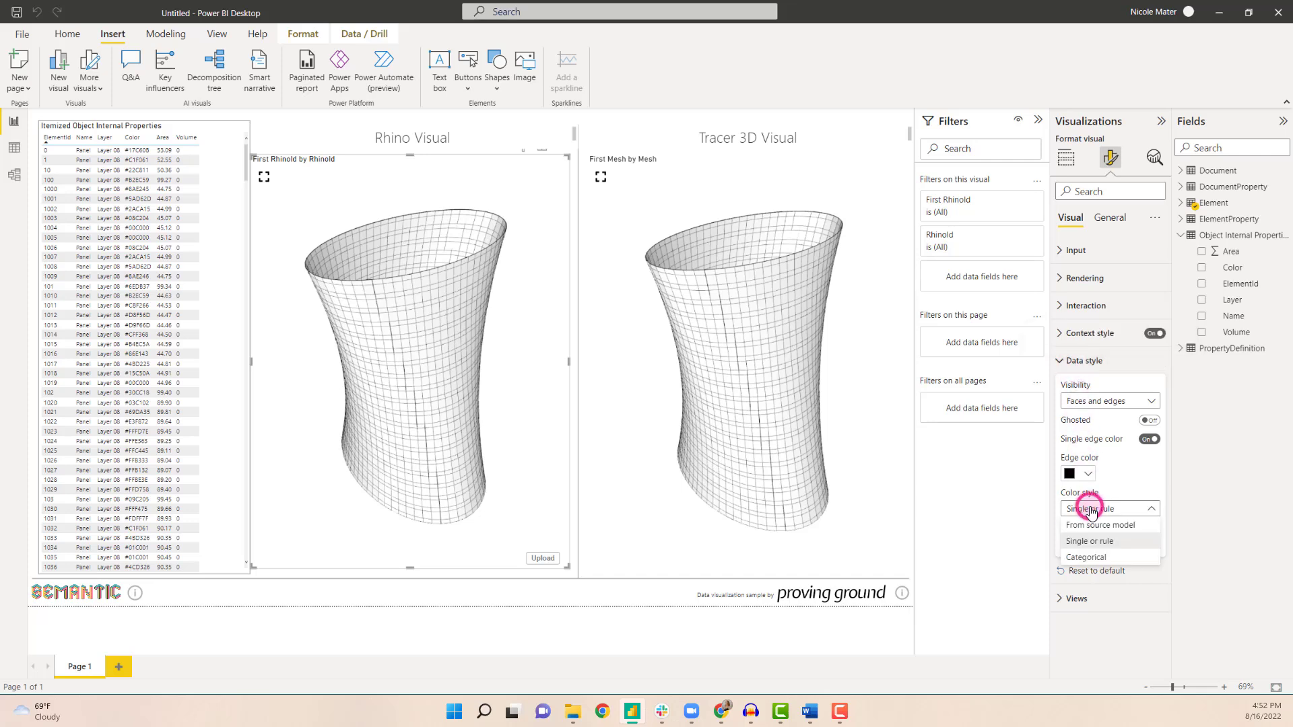
pyautogui.click(1089, 541)
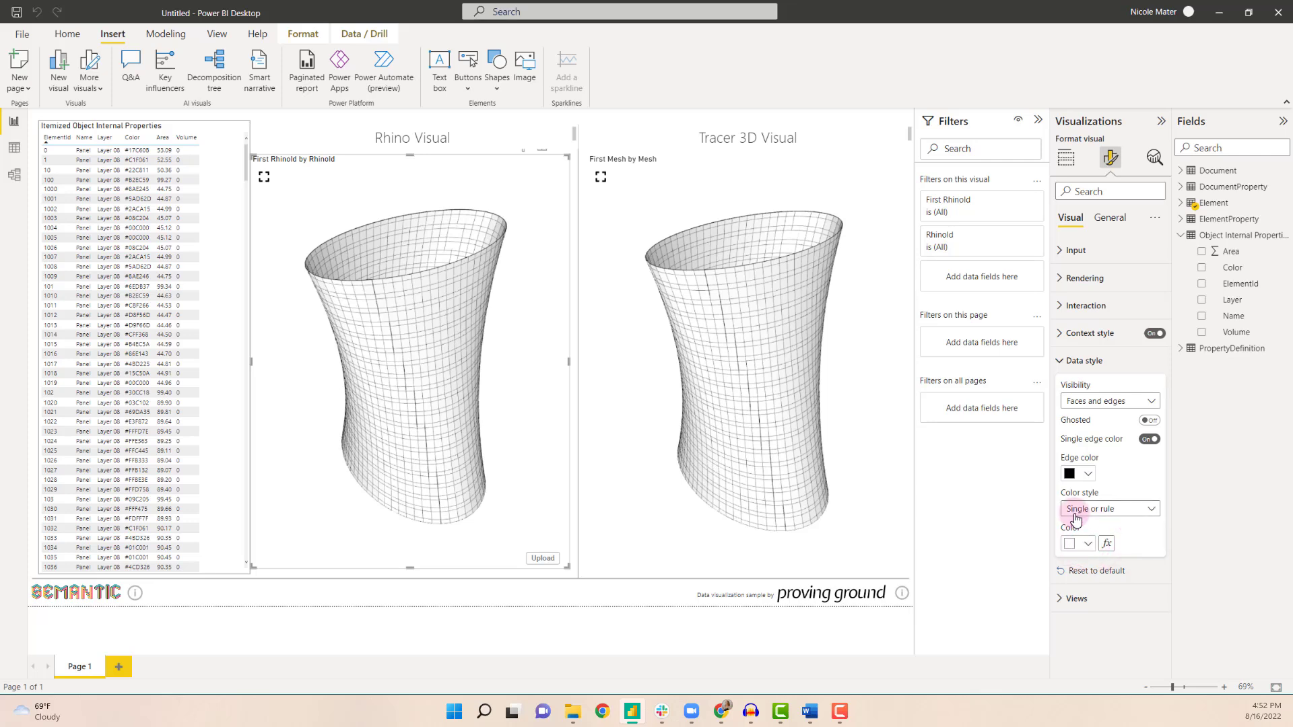
pyautogui.click(1108, 544)
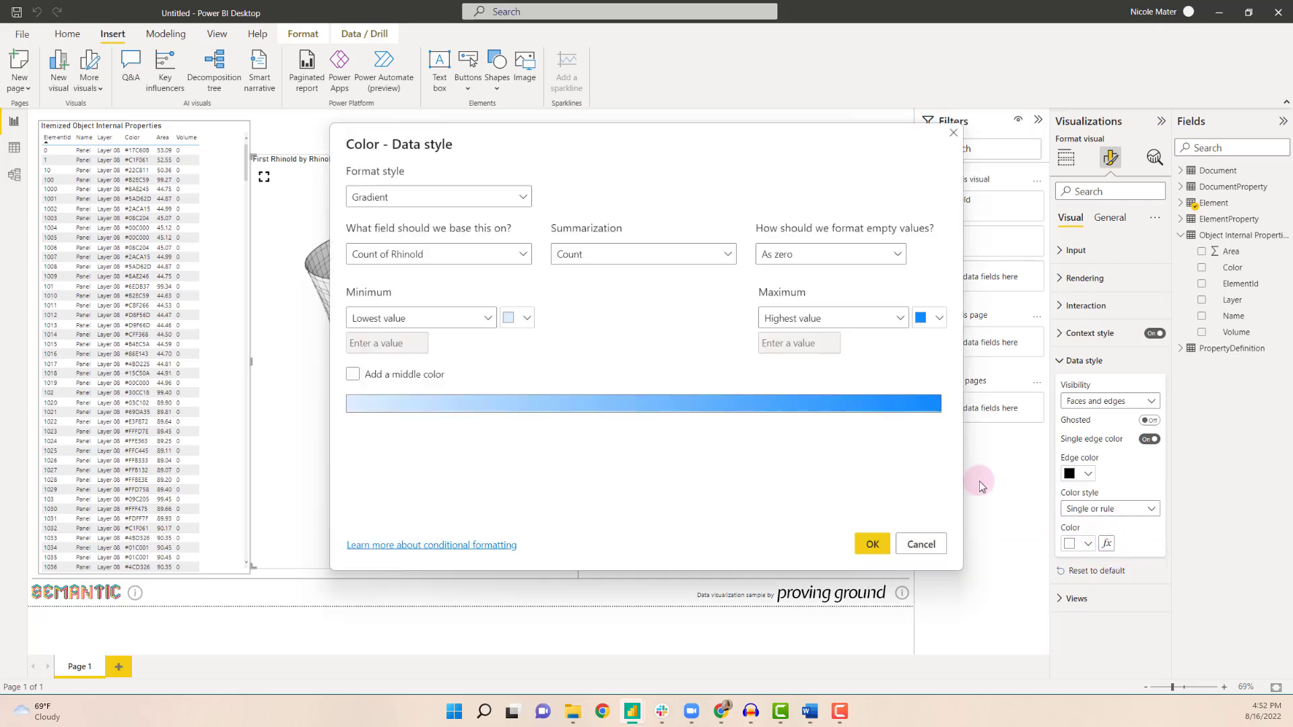
# Step: Use the Gradient format style and base it on the Area field of Object Internal Properties
pyautogui.click(380, 200)
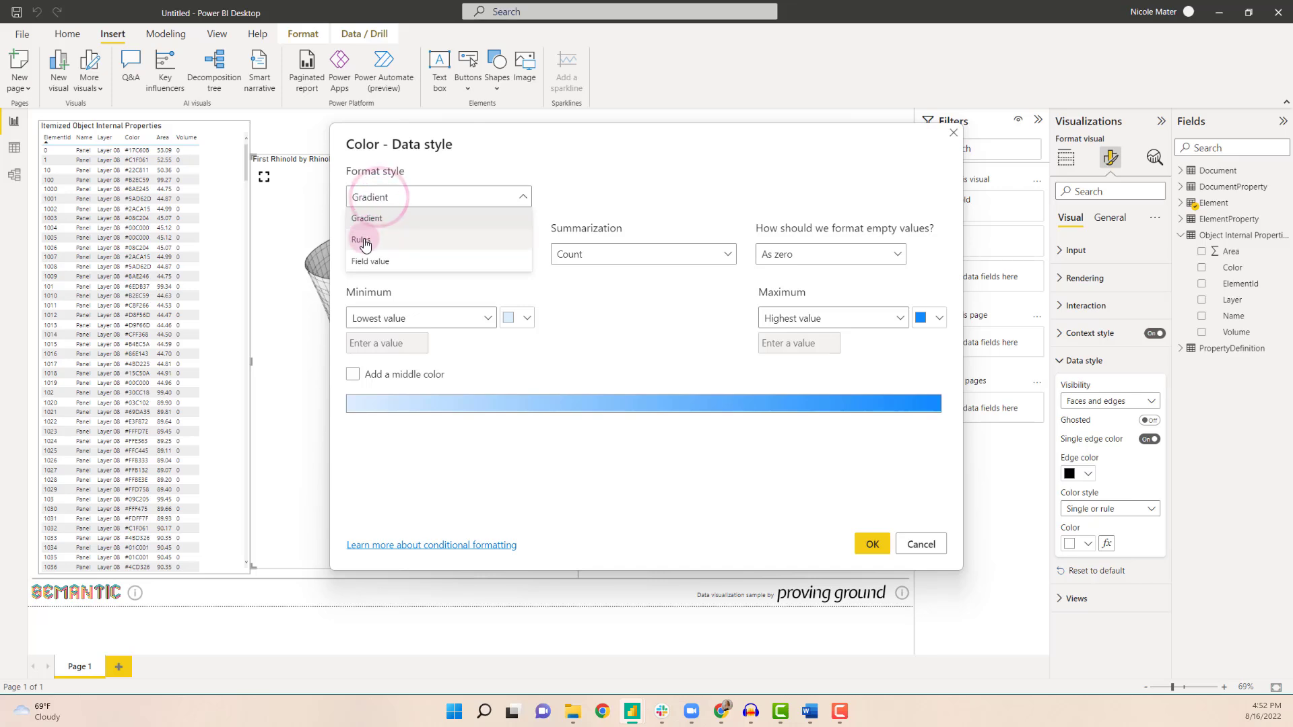
pyautogui.click(367, 232)
pyautogui.click(434, 258)
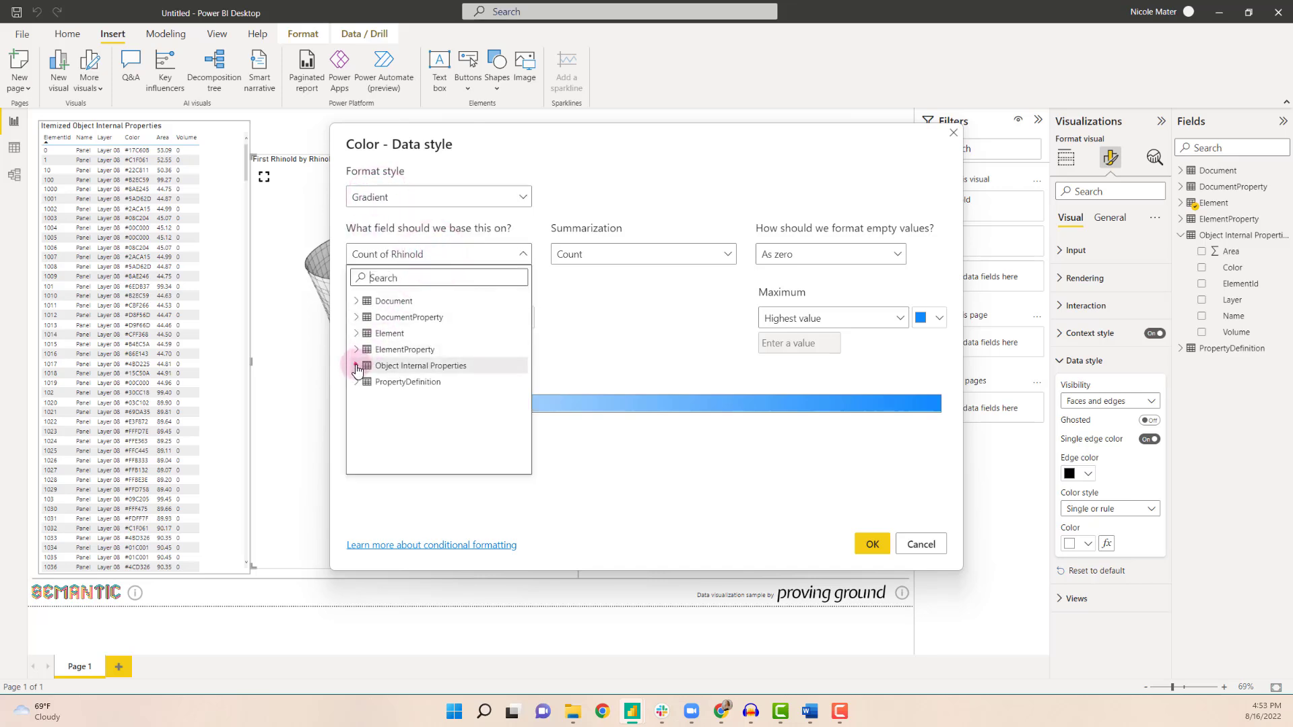
pyautogui.click(356, 365)
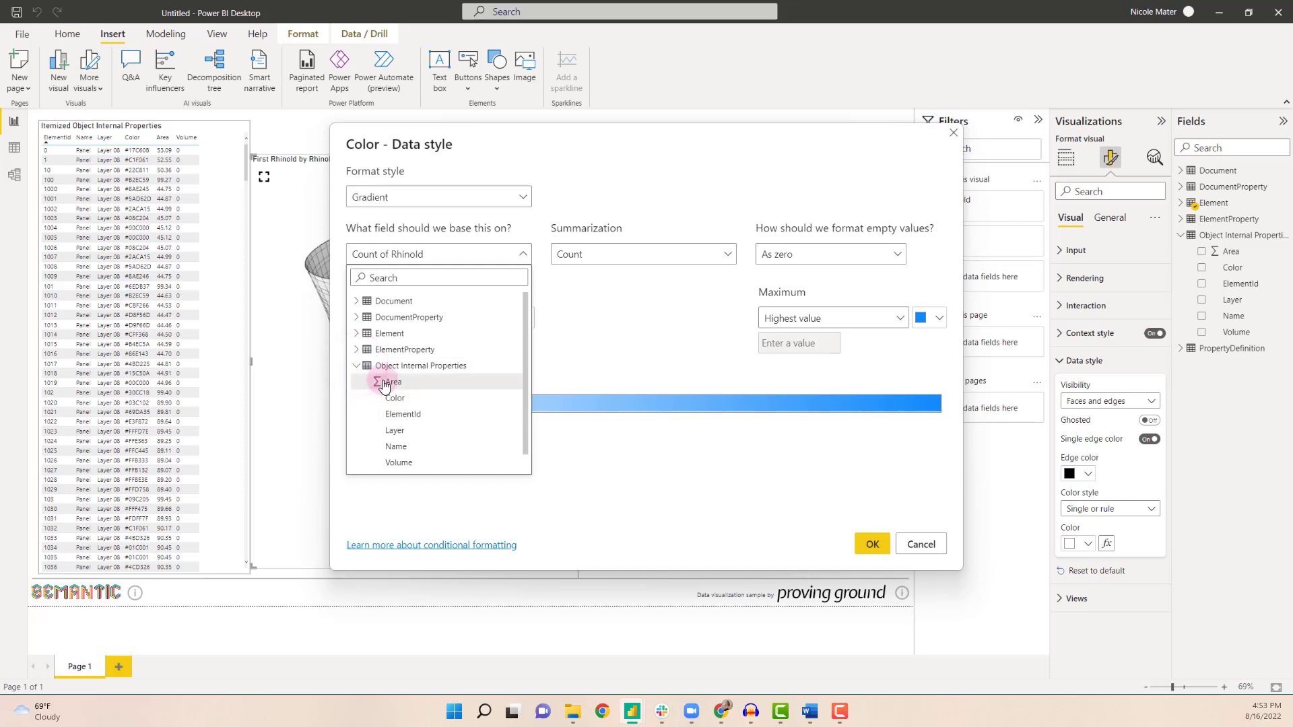
pyautogui.click(385, 382)
# Step: Review the summarization options for the Area field and choose Sum
pyautogui.click(617, 256)
pyautogui.press('Down')
pyautogui.press('Down')
pyautogui.press('Down')
pyautogui.press('Down')
pyautogui.press('Down')
pyautogui.press('Down')
pyautogui.press('Down')
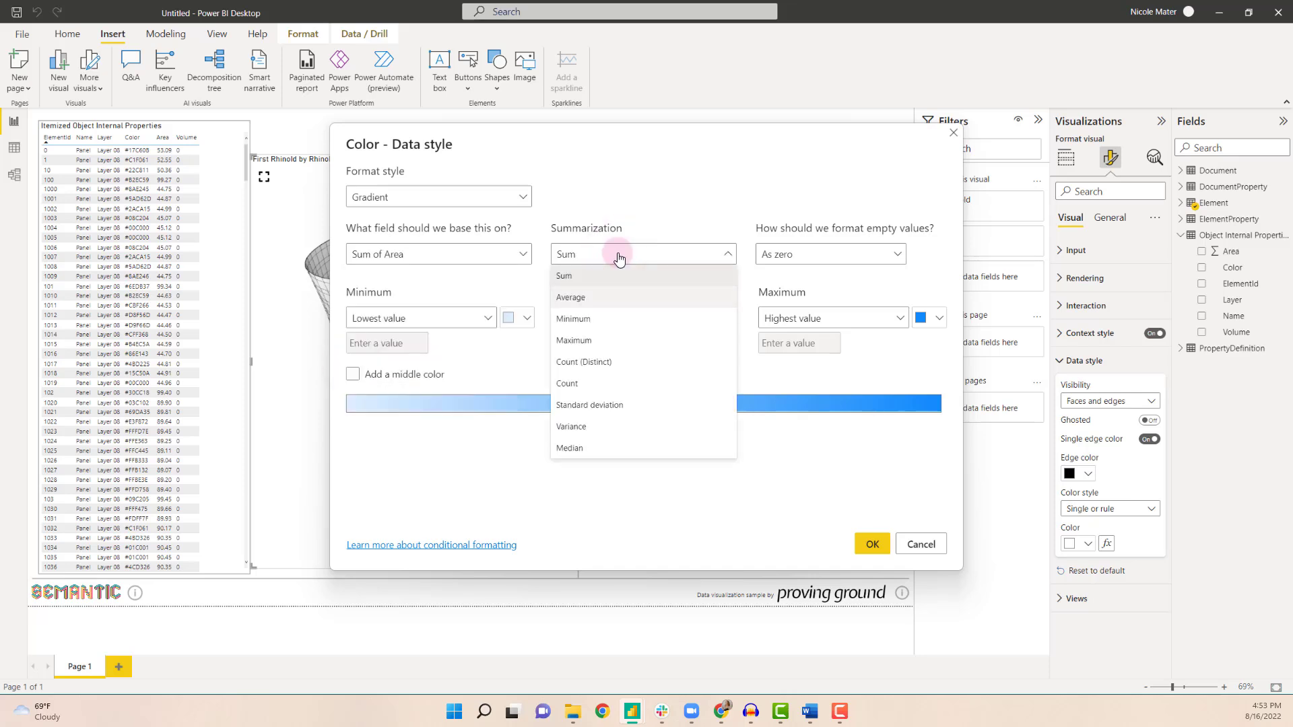
pyautogui.press('Down')
pyautogui.press('Up')
pyautogui.press('Up')
pyautogui.press('Up')
pyautogui.press('Up')
pyautogui.press('Up')
pyautogui.press('Up')
pyautogui.press('Up')
pyautogui.press('Up')
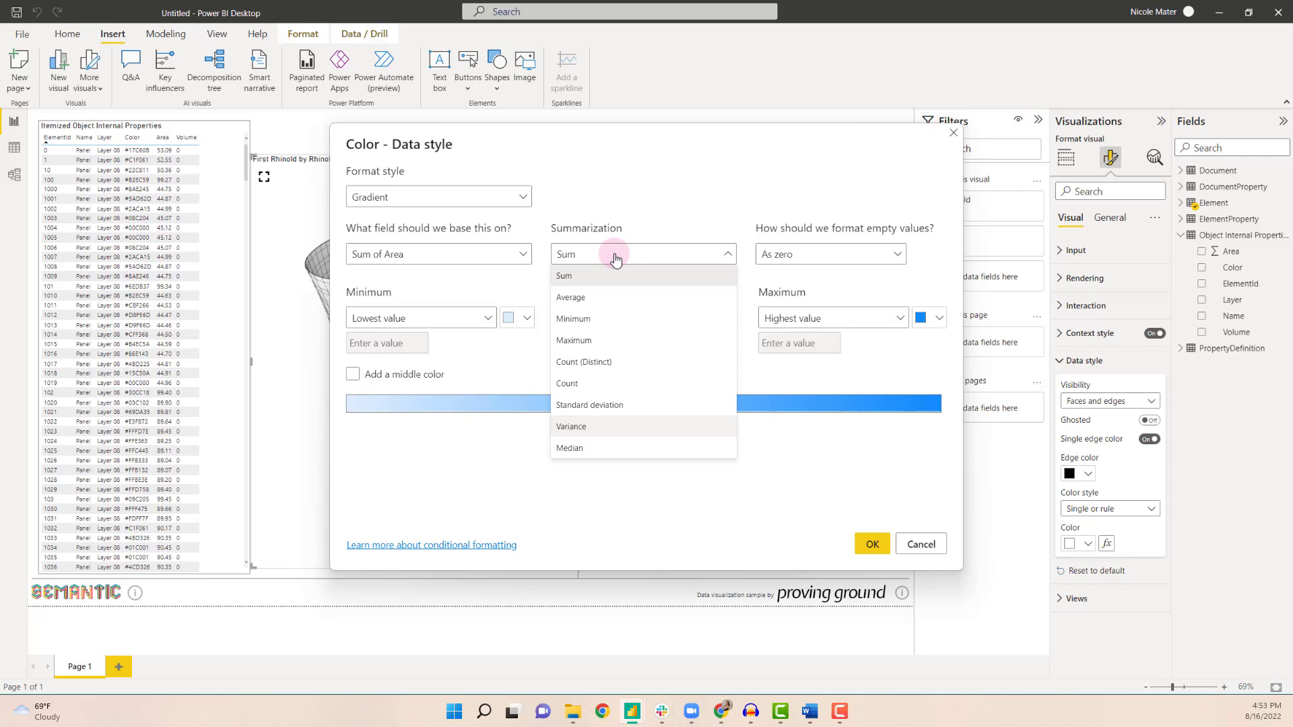
pyautogui.click(585, 279)
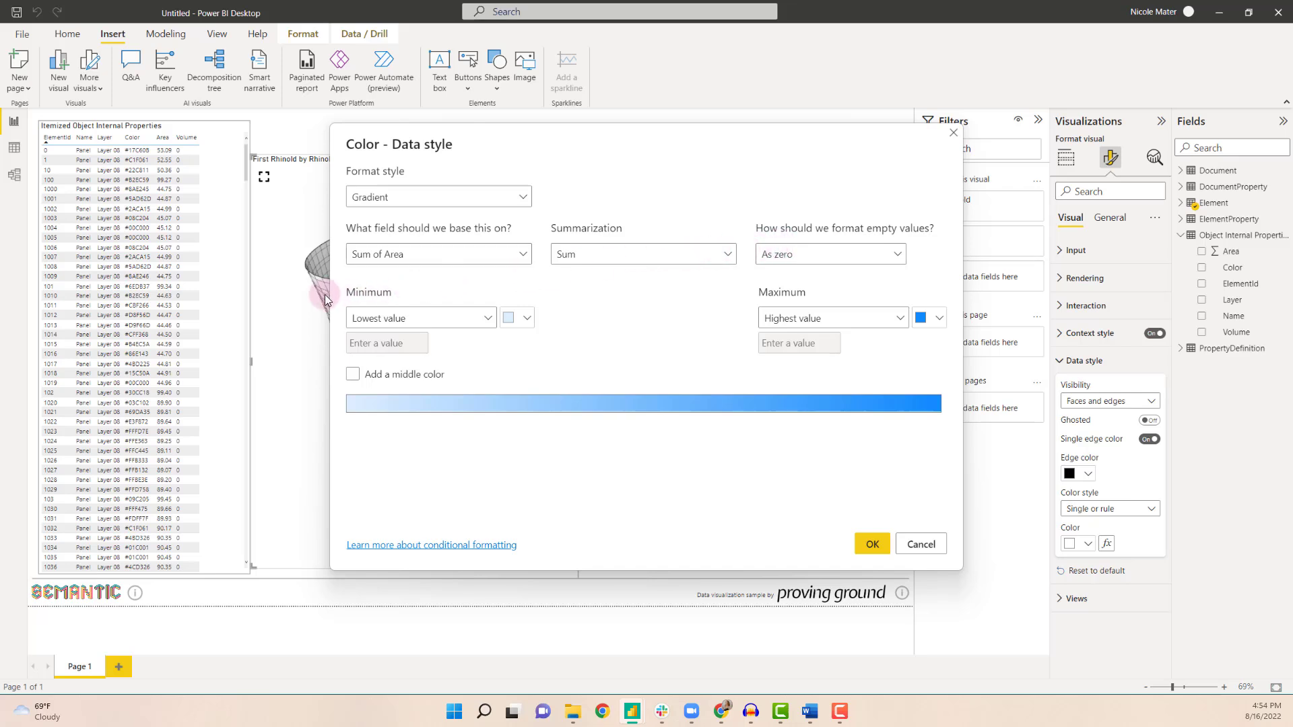
# Step: Move the color dialog clear of the Rhino model and format empty values with a specific color, white
pyautogui.moveTo(494, 133); pyautogui.dragTo(681, 144)
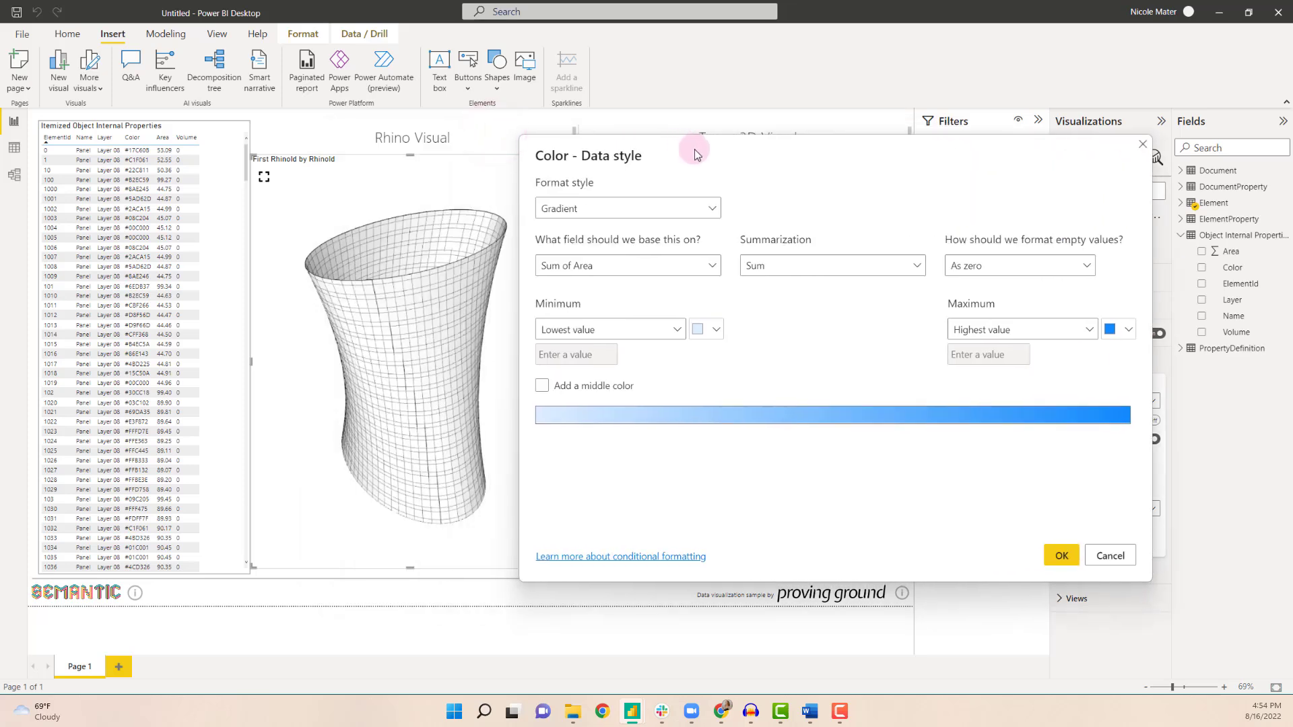
pyautogui.click(1053, 264)
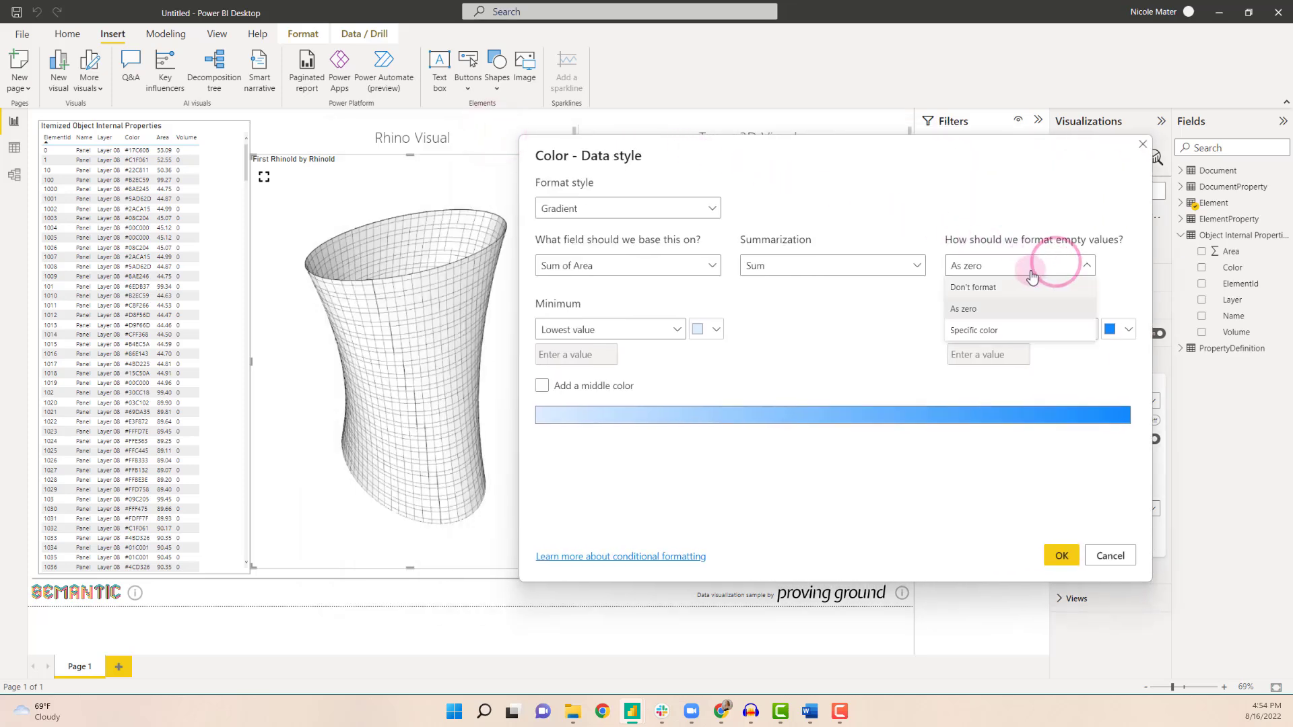
pyautogui.click(976, 288)
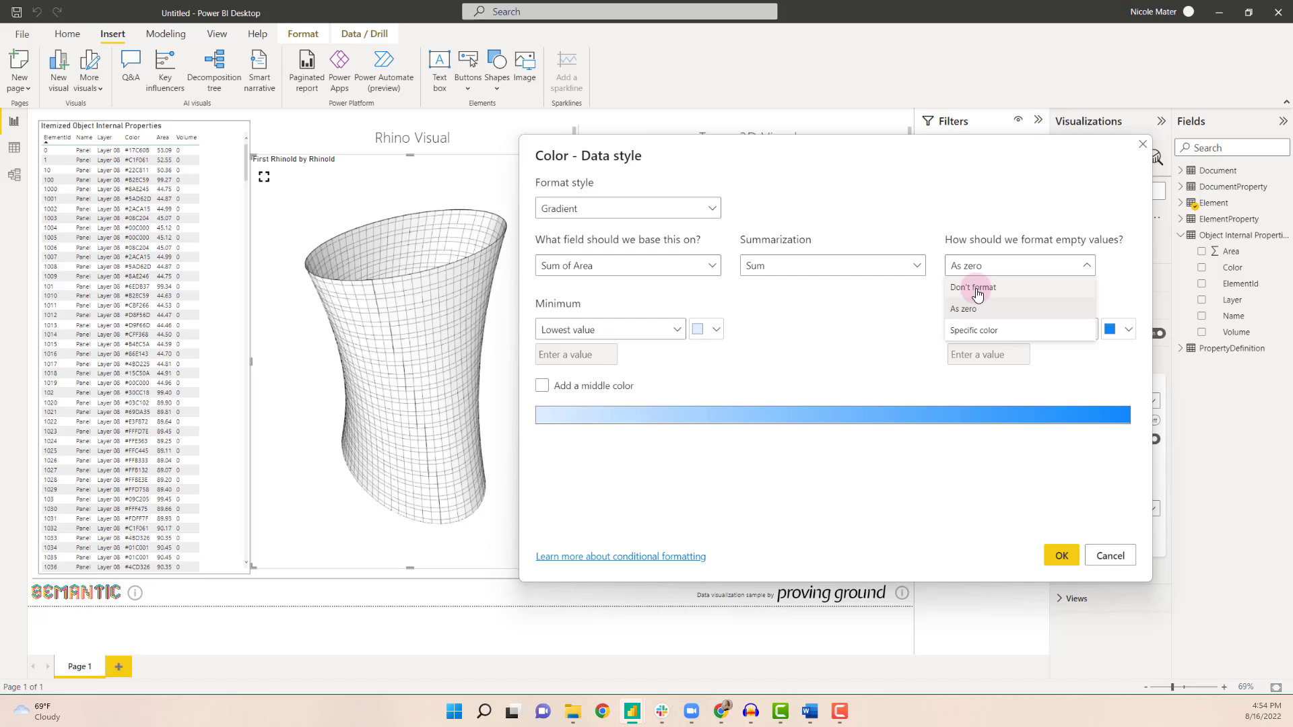
pyautogui.click(976, 288)
pyautogui.click(1010, 265)
pyautogui.click(983, 330)
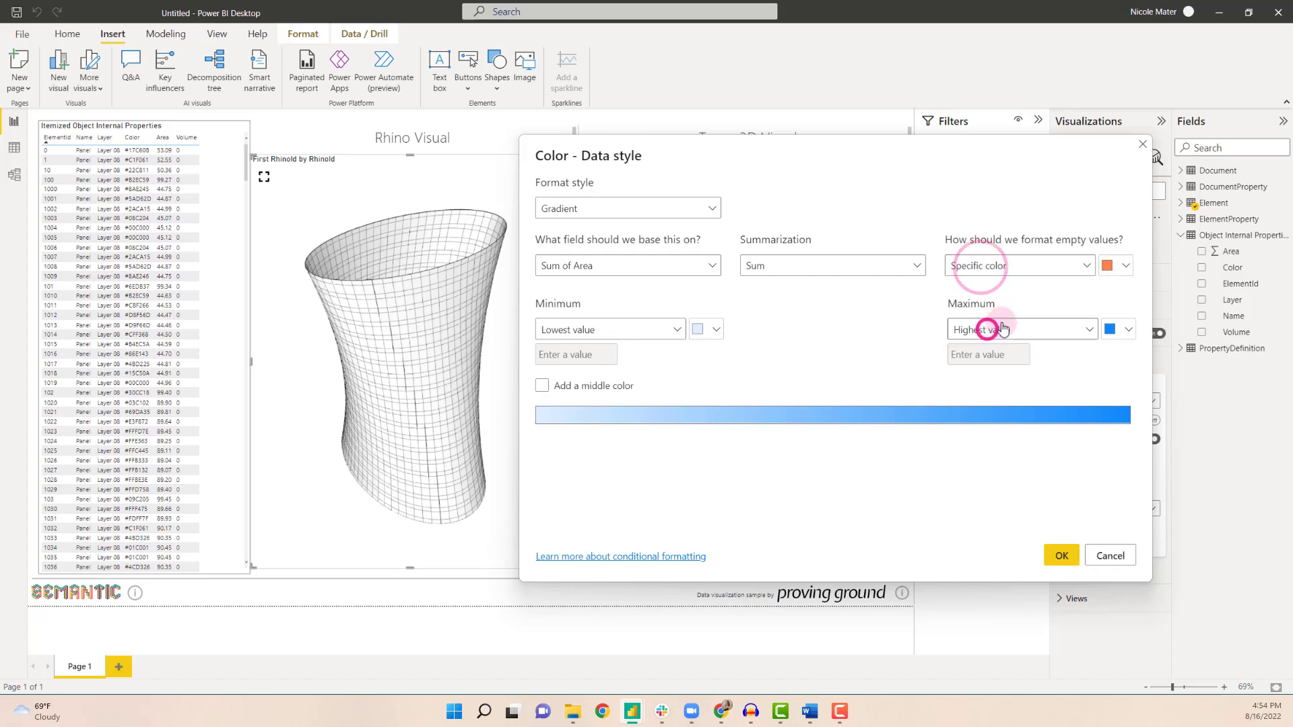
pyautogui.click(1117, 270)
pyautogui.click(550, 303)
pyautogui.click(673, 327)
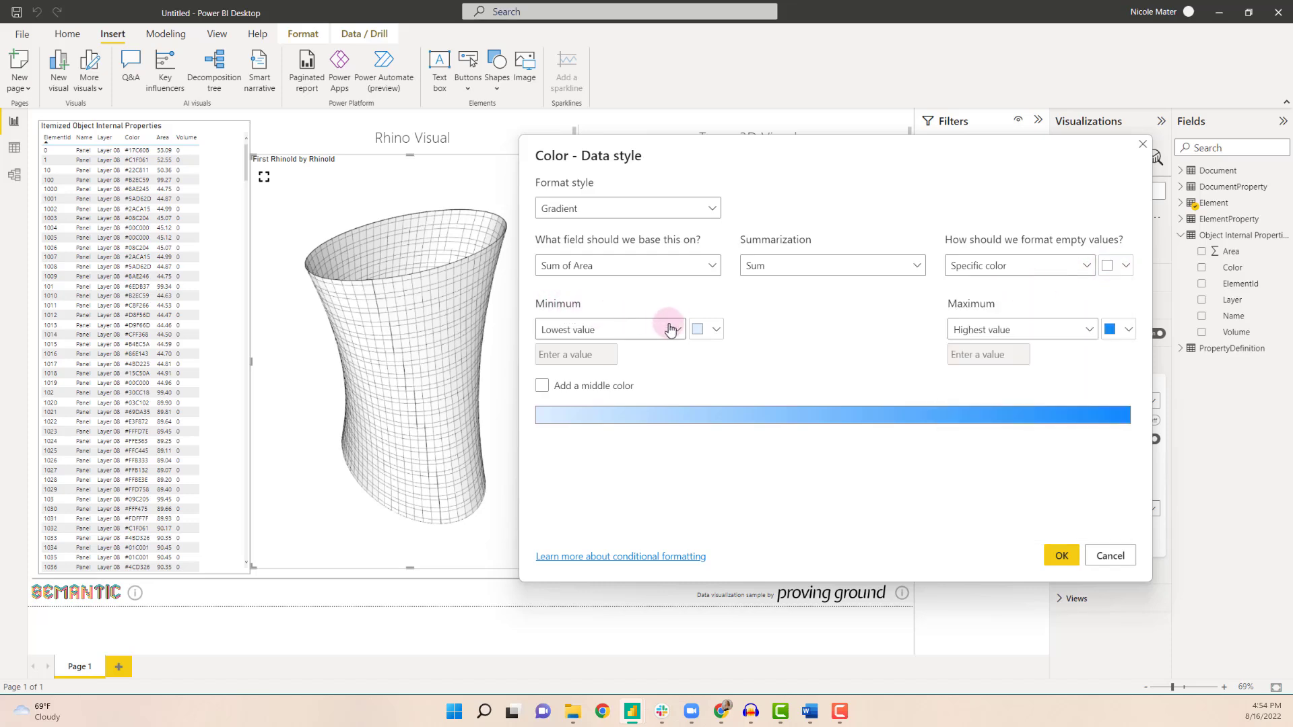
pyautogui.click(680, 327)
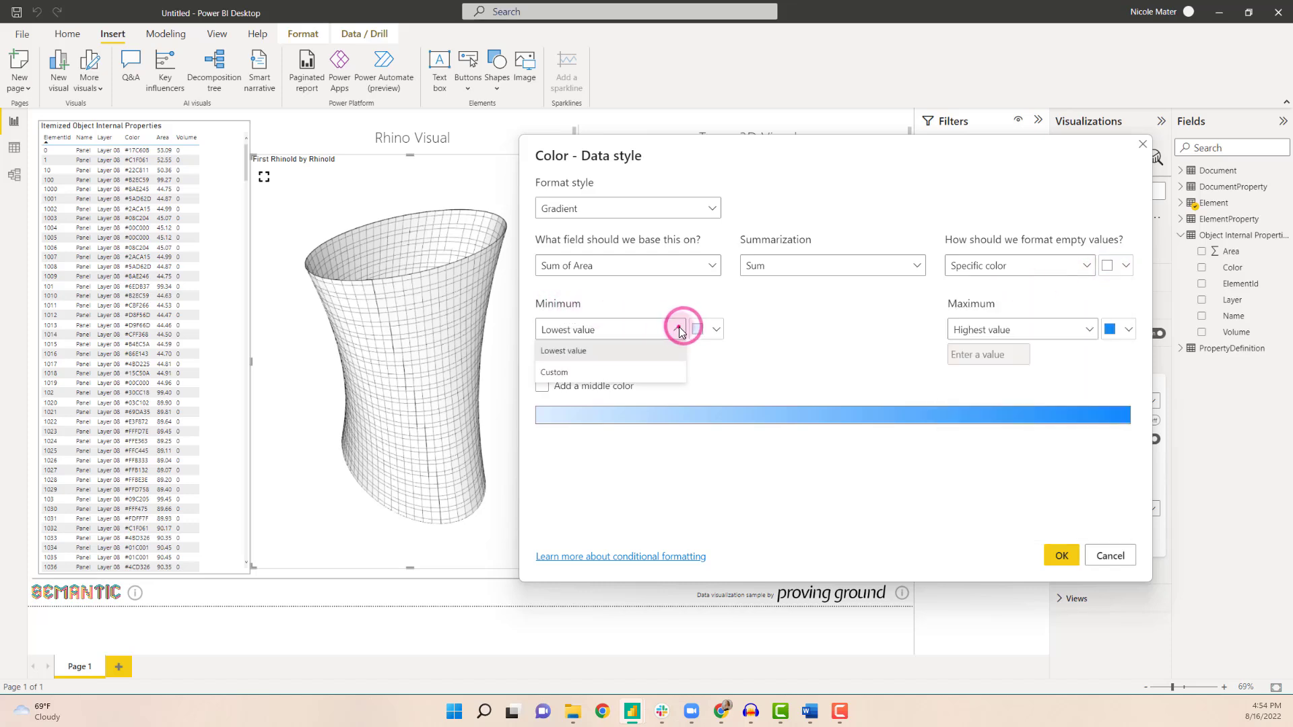
pyautogui.click(604, 329)
pyautogui.click(573, 372)
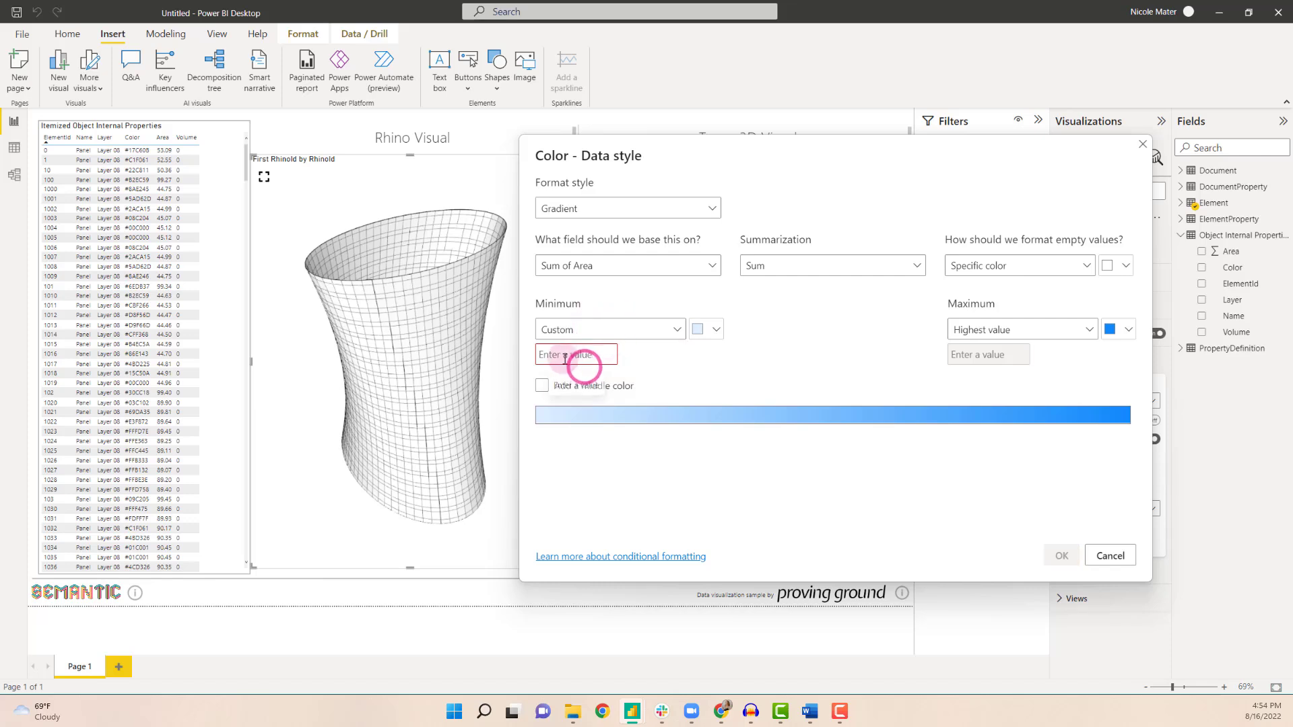
pyautogui.click(564, 358)
pyautogui.click(572, 330)
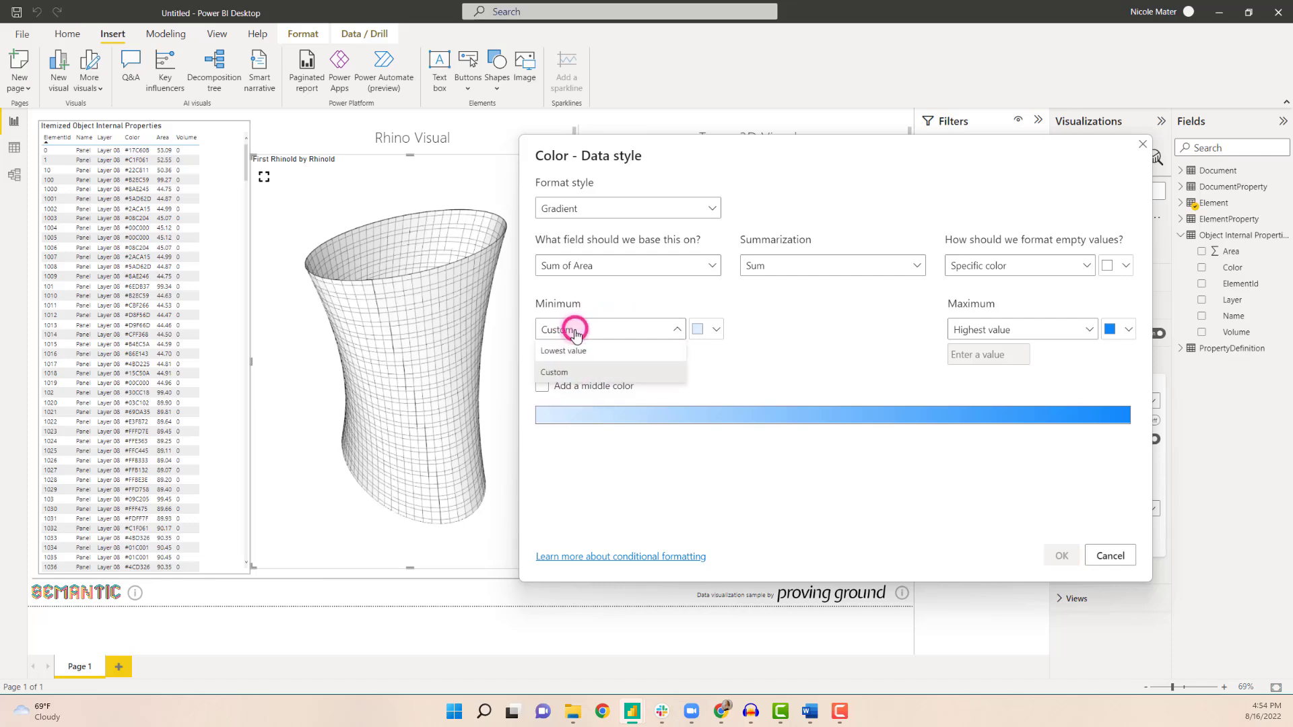
pyautogui.click(563, 351)
# Step: Set the gradient's lowest value color to blue and its highest value color to gold
pyautogui.click(713, 329)
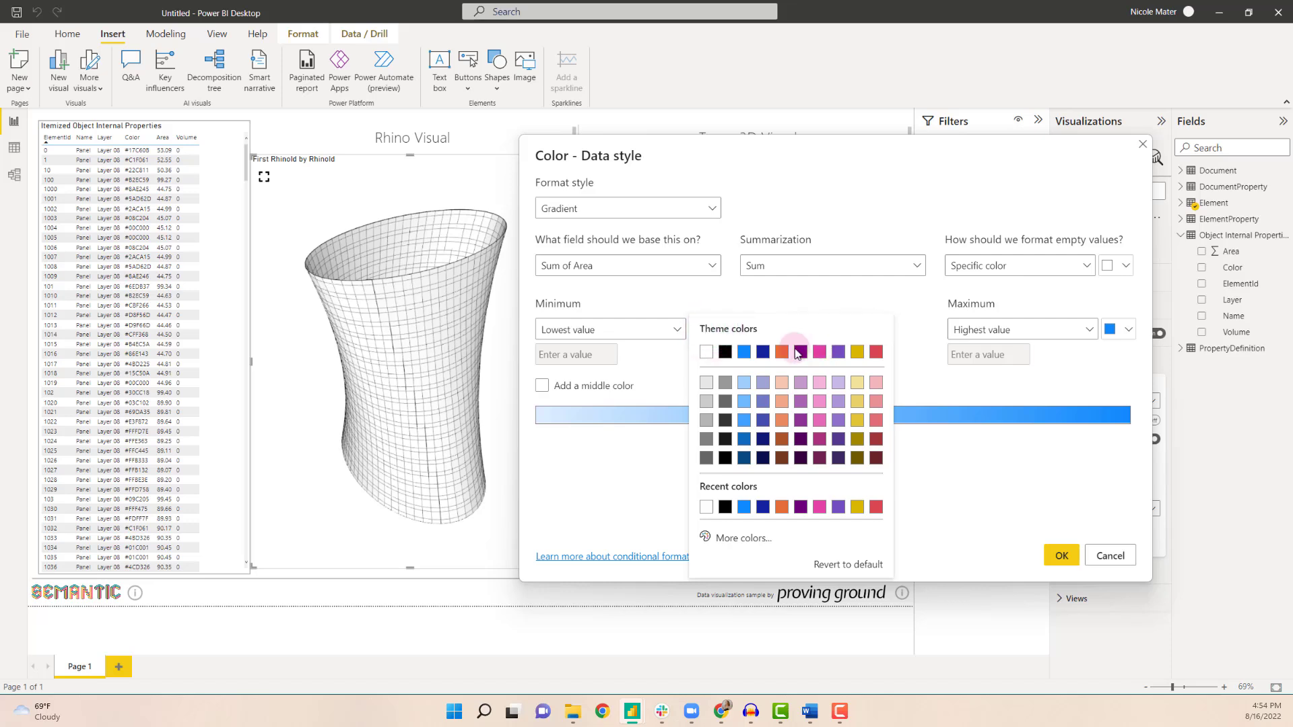
pyautogui.click(743, 351)
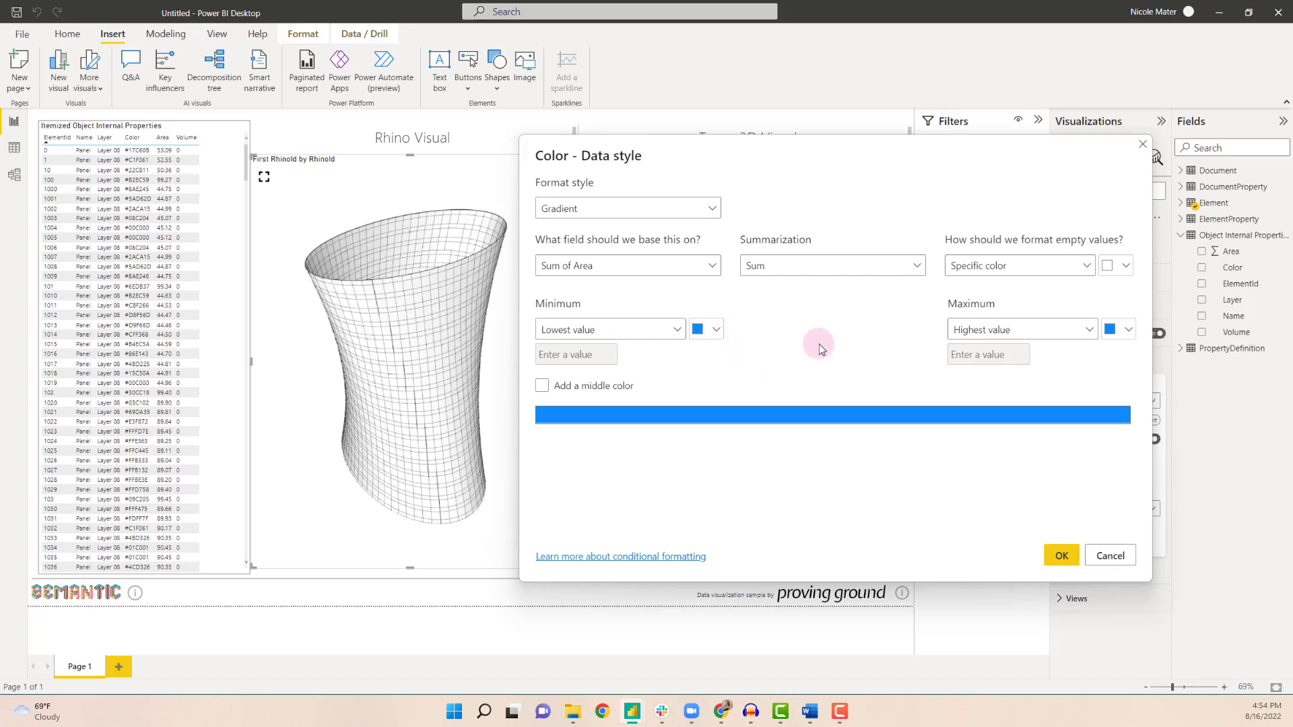
pyautogui.click(1016, 330)
pyautogui.click(989, 346)
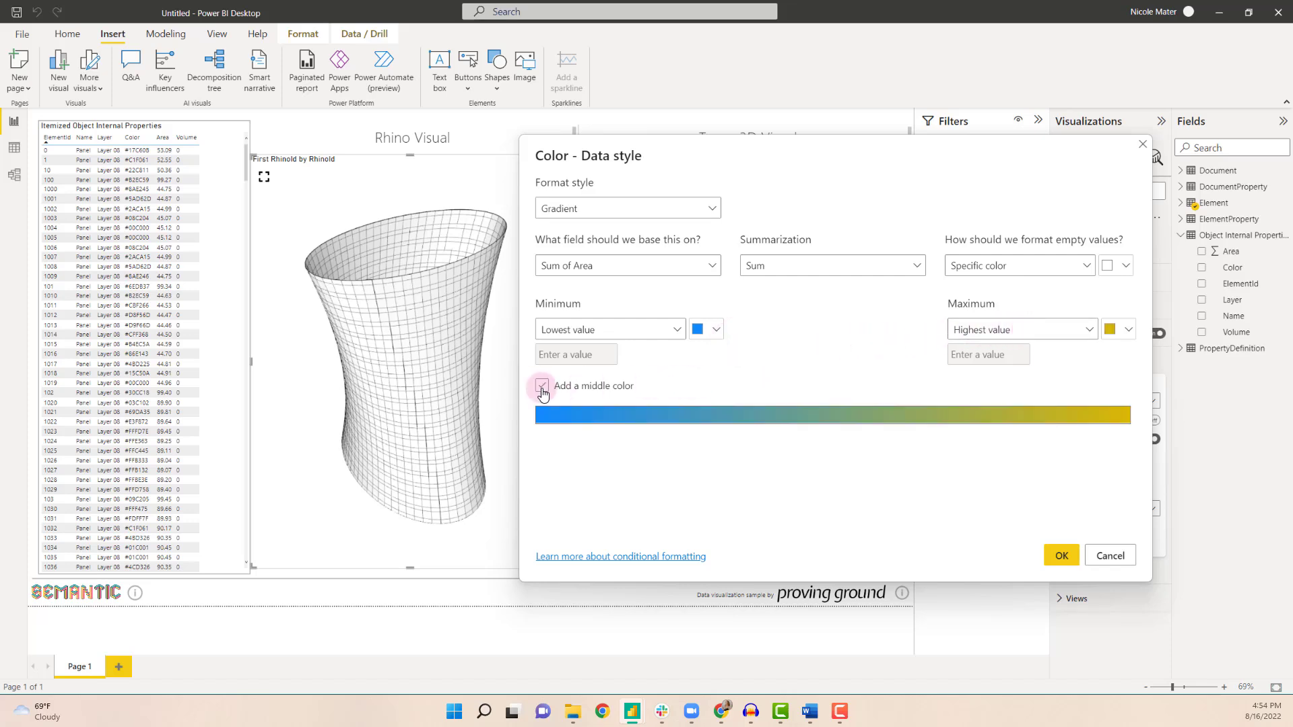
# Step: Add a pink middle color to the gradient, apply the color rule and inspect the Rhino model from another angle
pyautogui.click(542, 387)
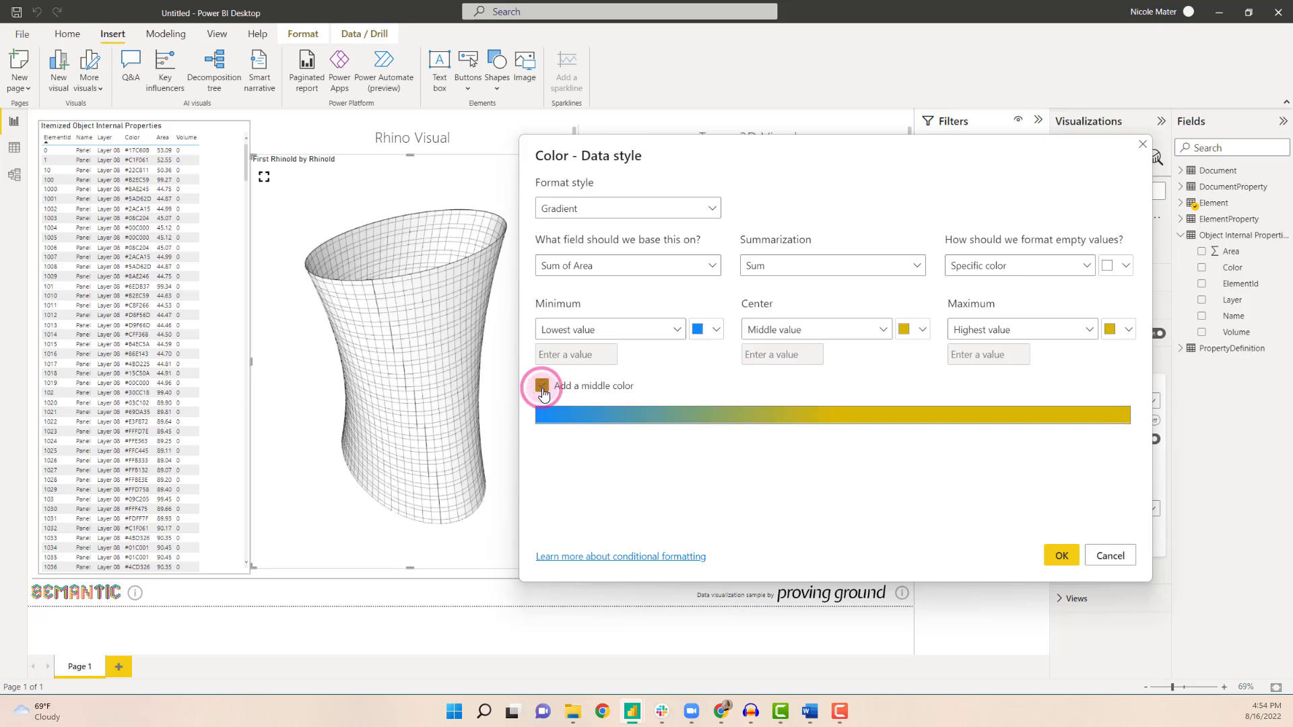
pyautogui.click(903, 330)
pyautogui.click(1021, 415)
pyautogui.click(1061, 556)
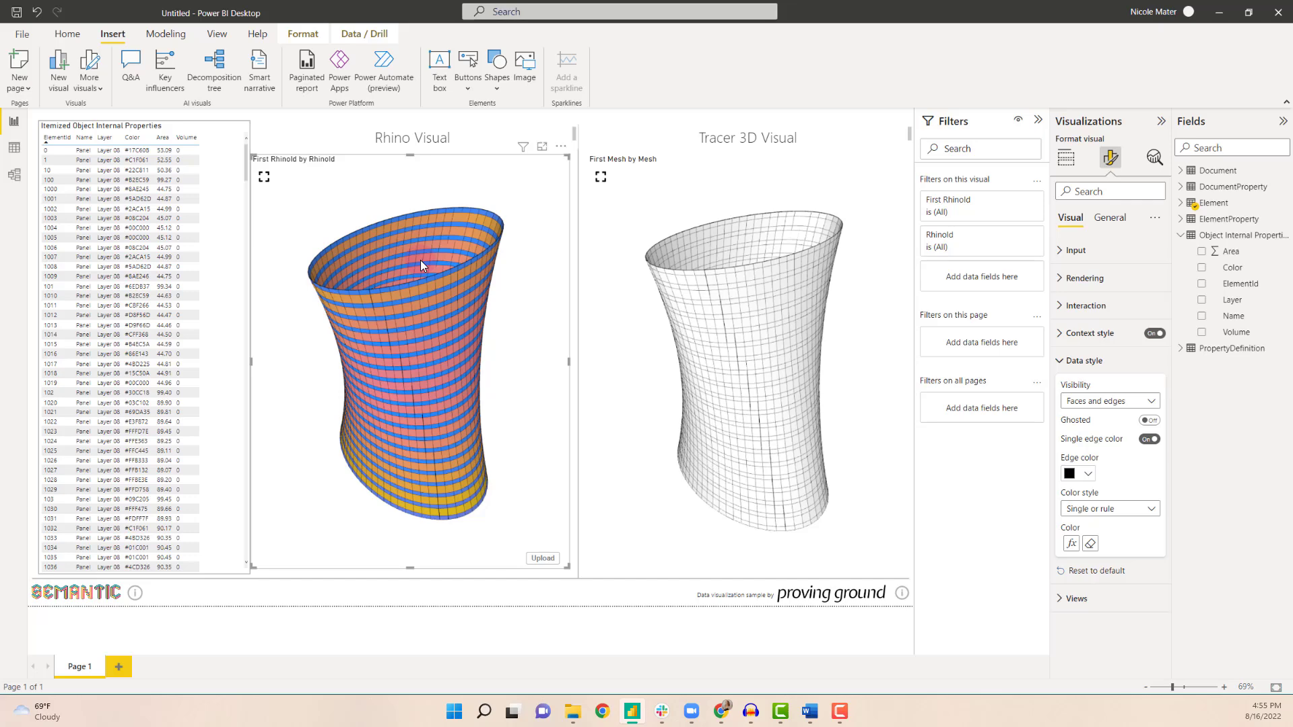
pyautogui.moveTo(396, 428); pyautogui.dragTo(458, 365)
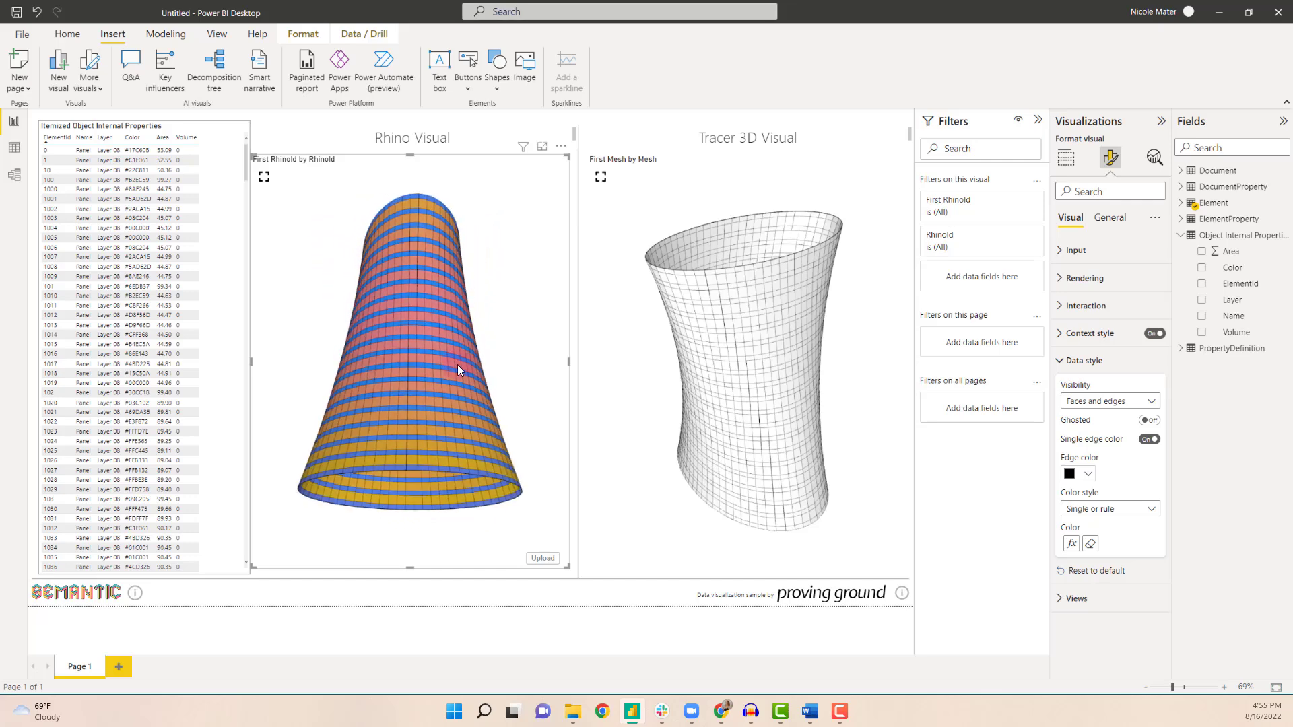
# Step: Select the Tracer 3D visual and set the color style of its data style to Single or rule
pyautogui.moveTo(451, 439); pyautogui.dragTo(656, 175)
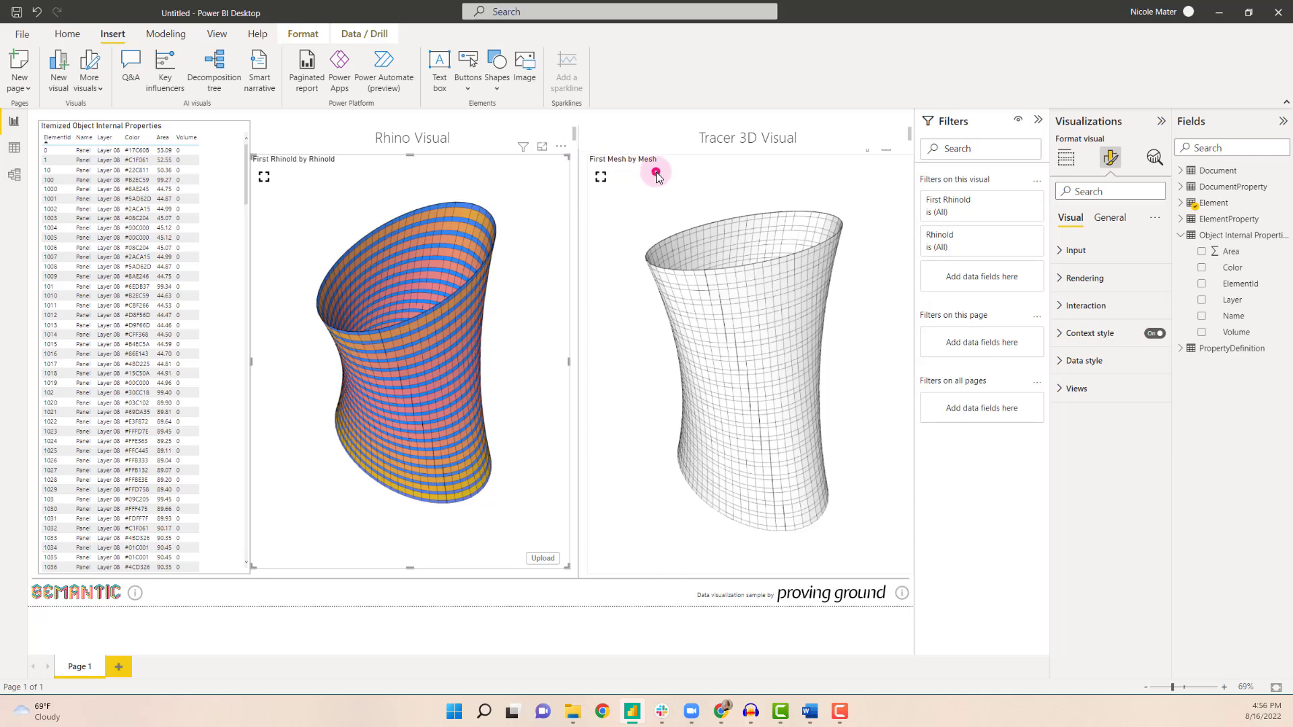
pyautogui.click(656, 173)
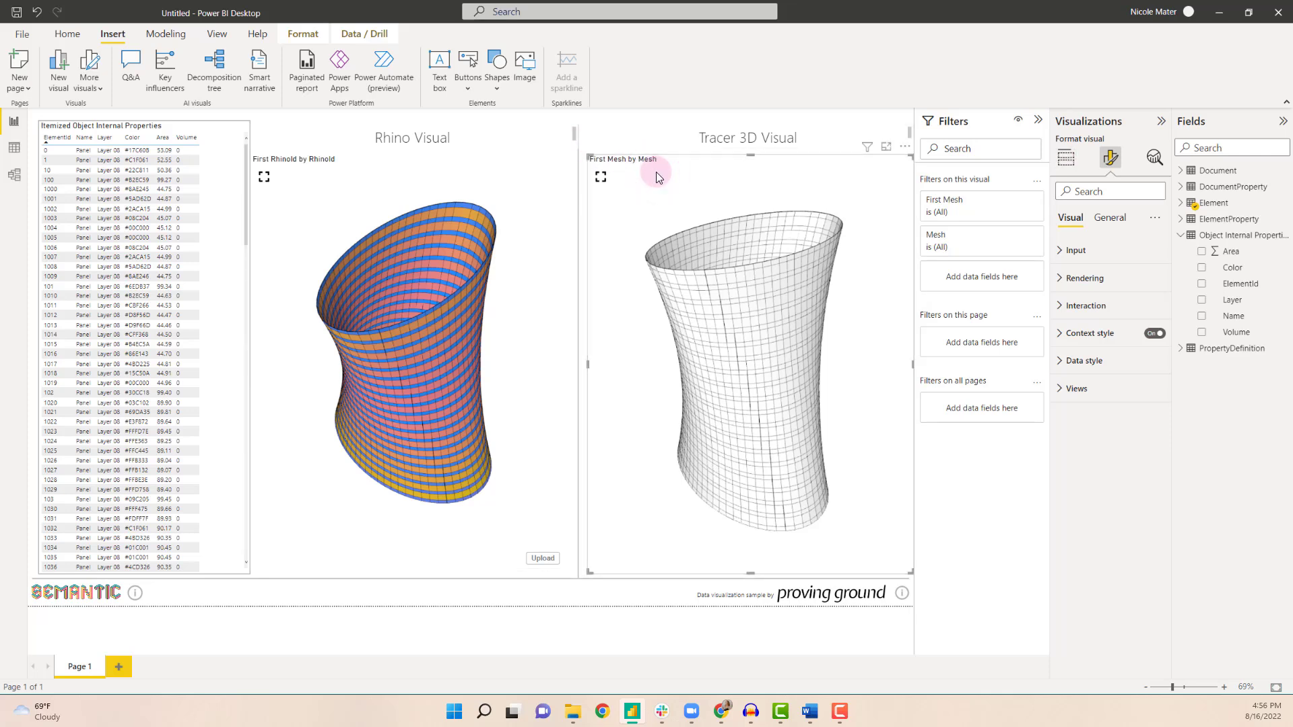
pyautogui.click(1109, 159)
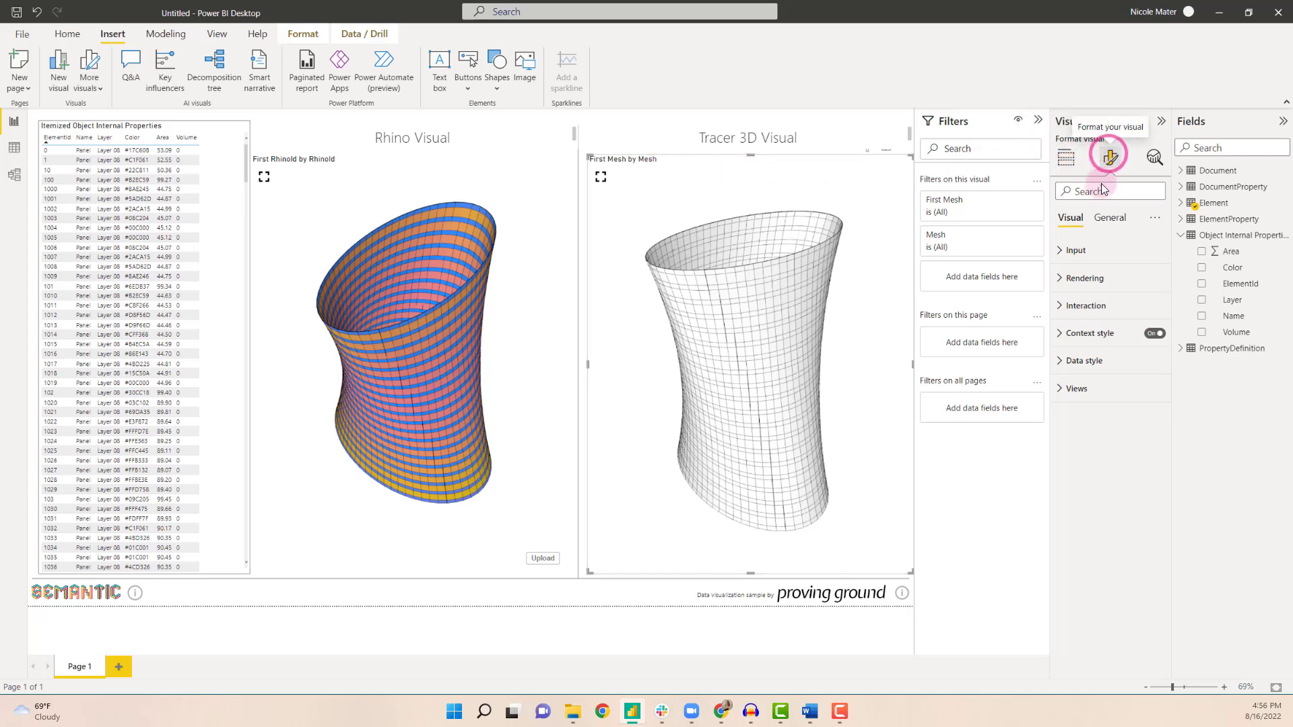
pyautogui.click(1059, 367)
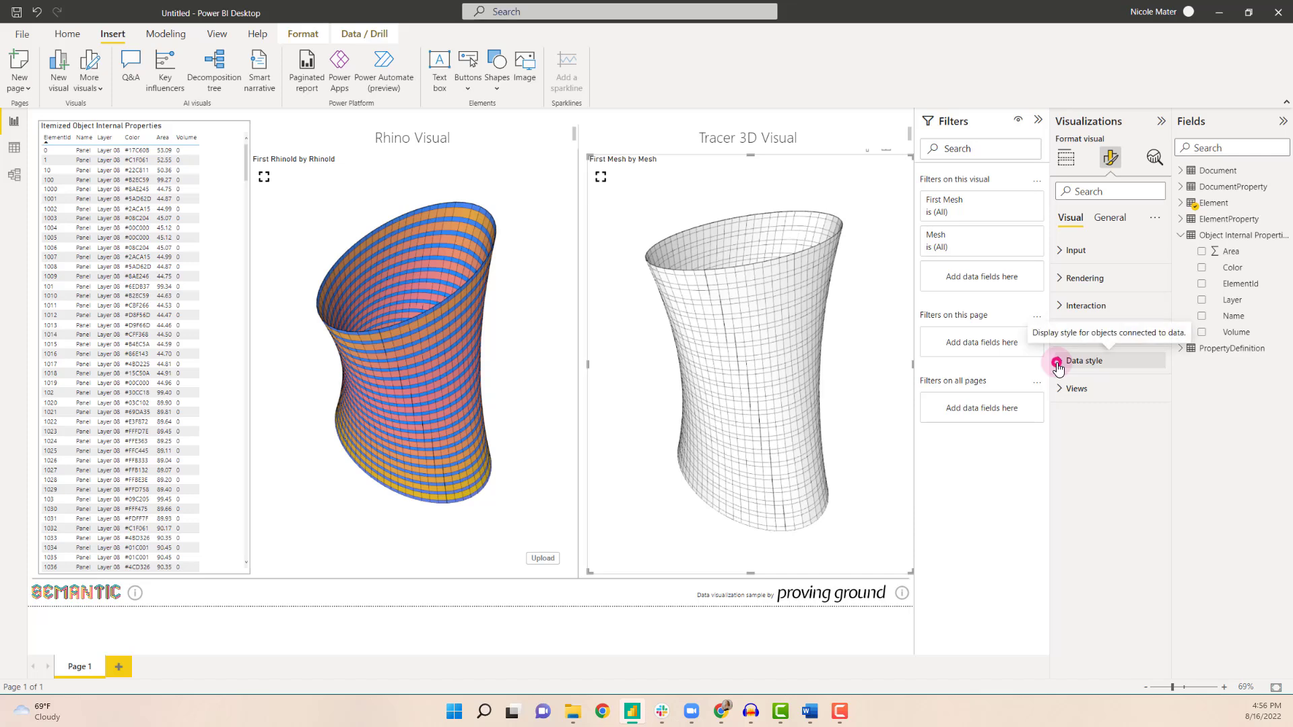
pyautogui.click(1091, 509)
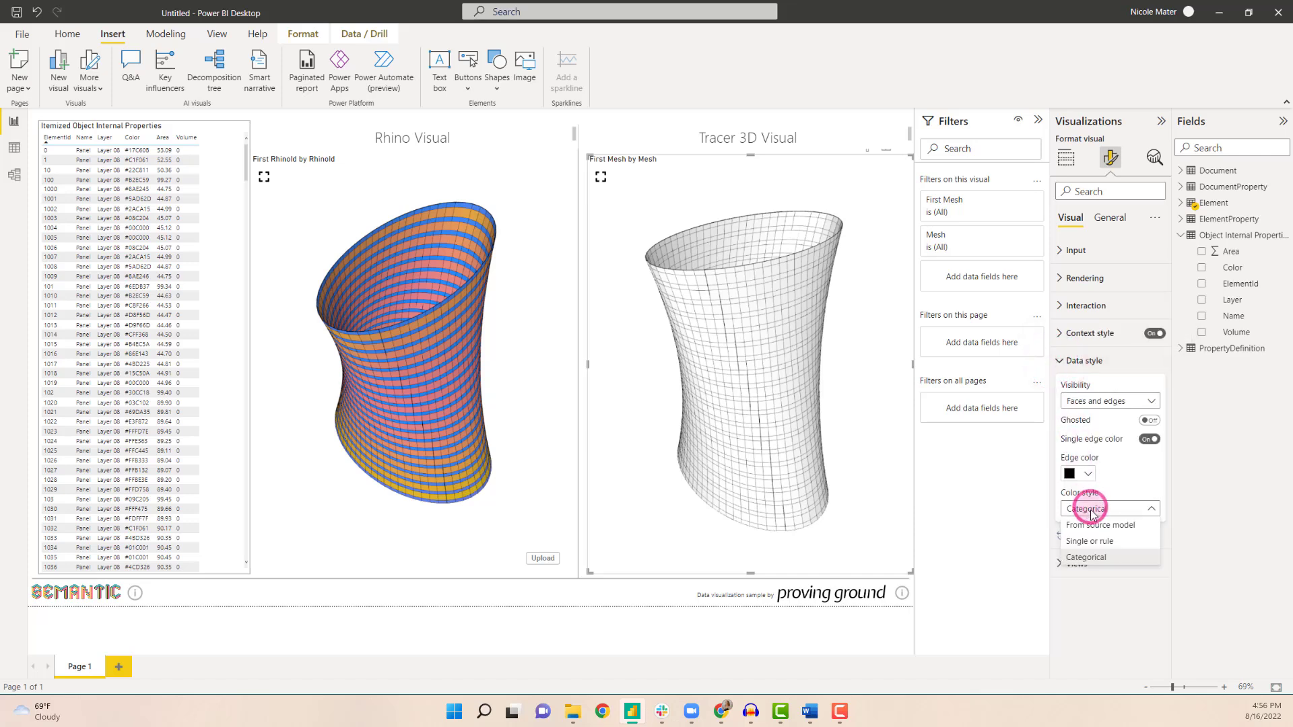
pyautogui.click(1091, 542)
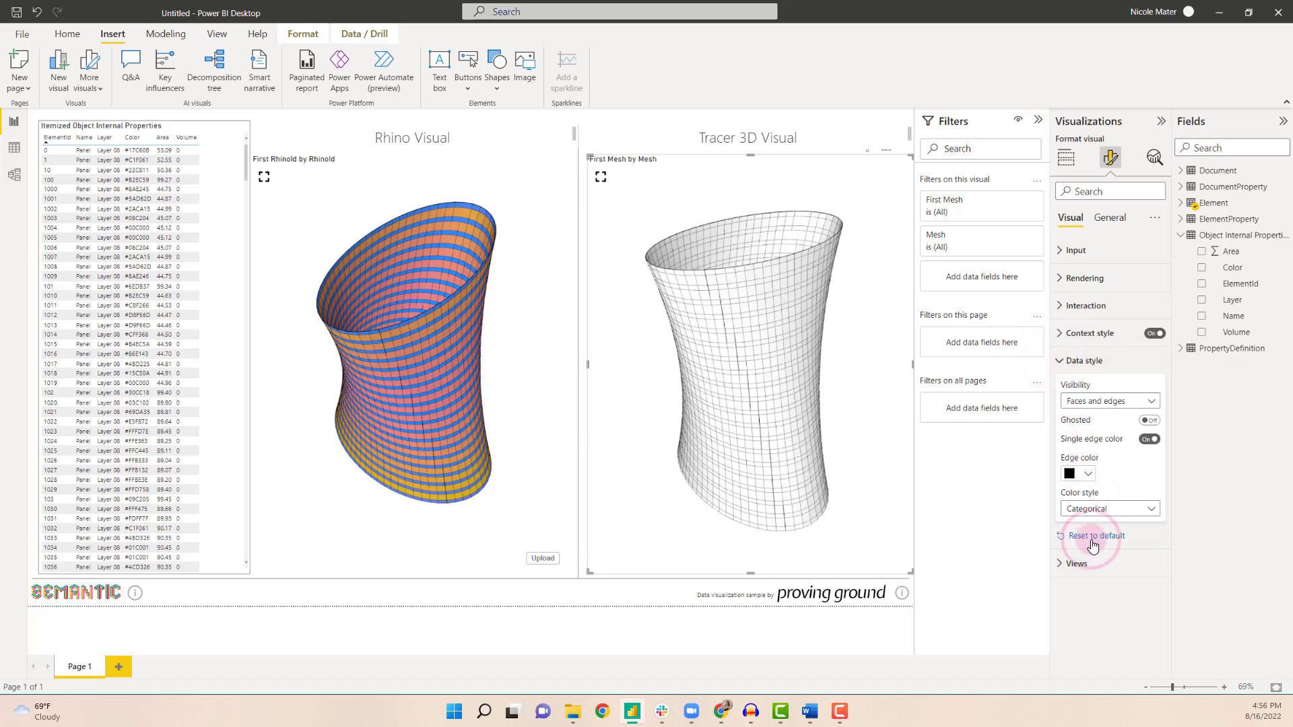
# Step: Set up conditional formatting for the Tracer visual's color with the Rules format style, based on Area from Object Internal Properties
pyautogui.click(1106, 544)
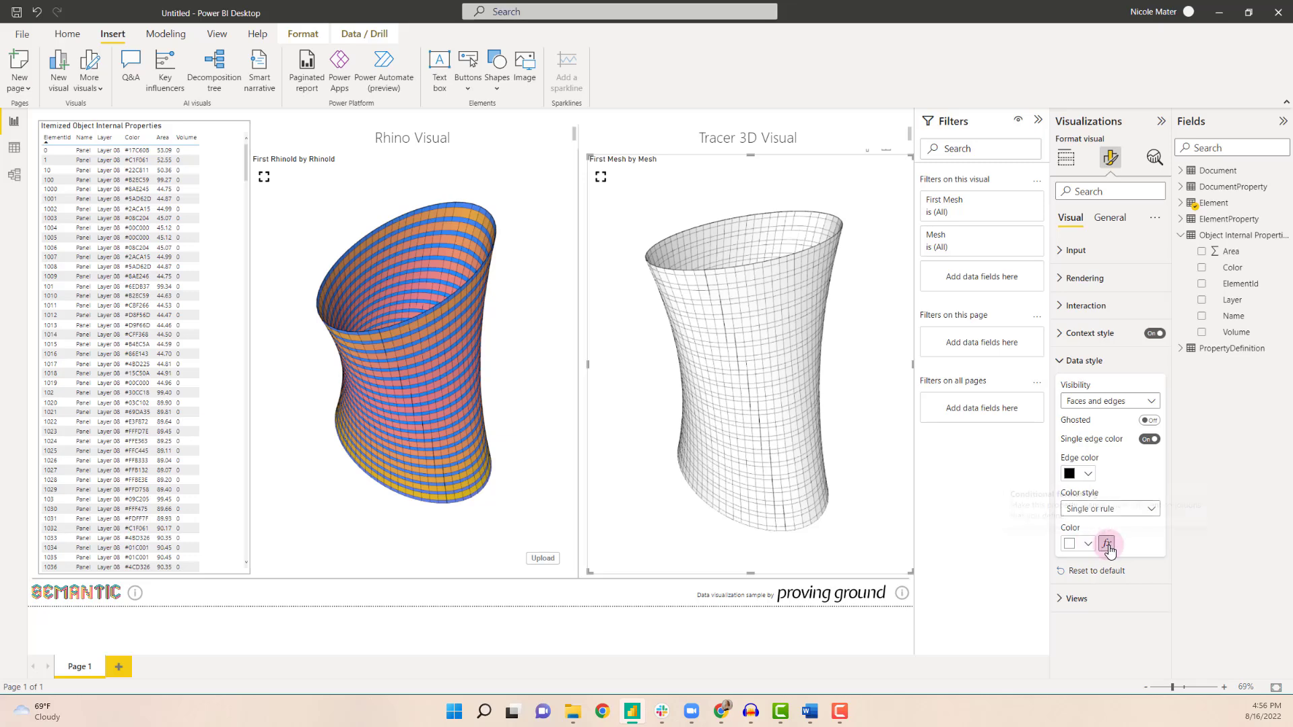
pyautogui.click(1108, 548)
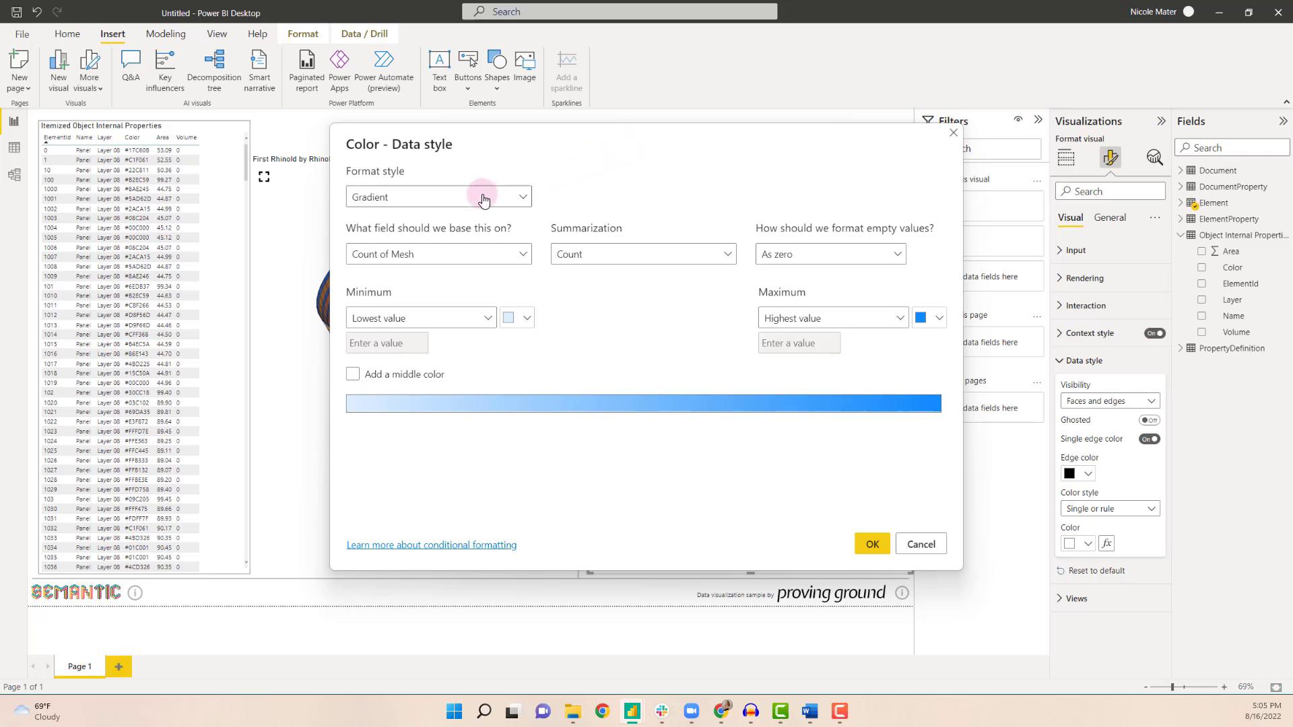
pyautogui.click(482, 196)
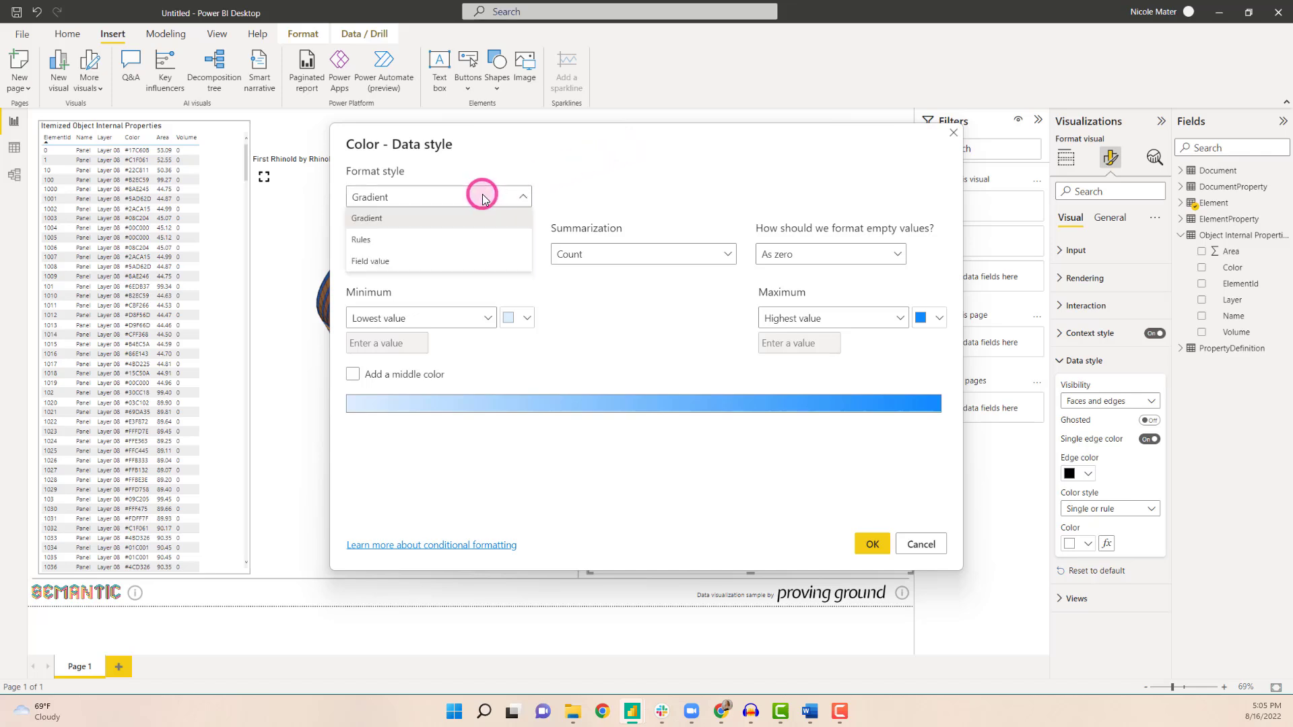
pyautogui.click(388, 244)
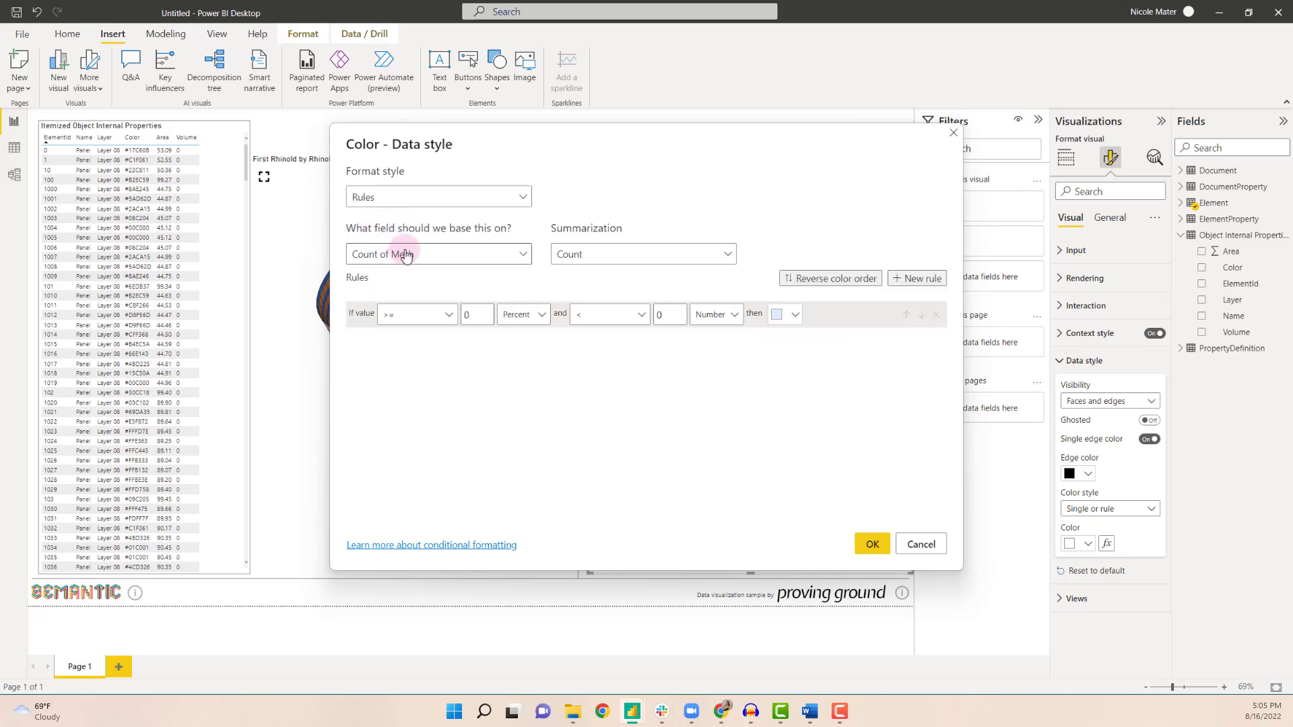
pyautogui.click(408, 253)
pyautogui.click(357, 366)
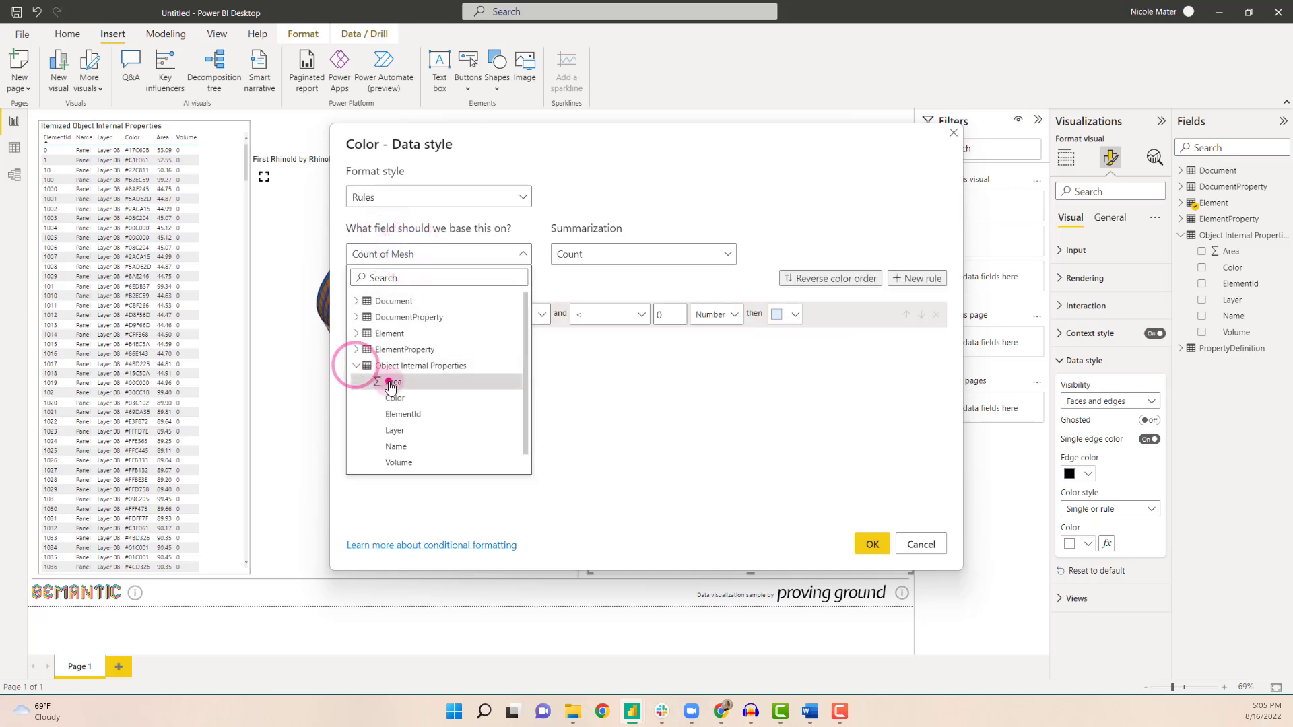
pyautogui.click(389, 381)
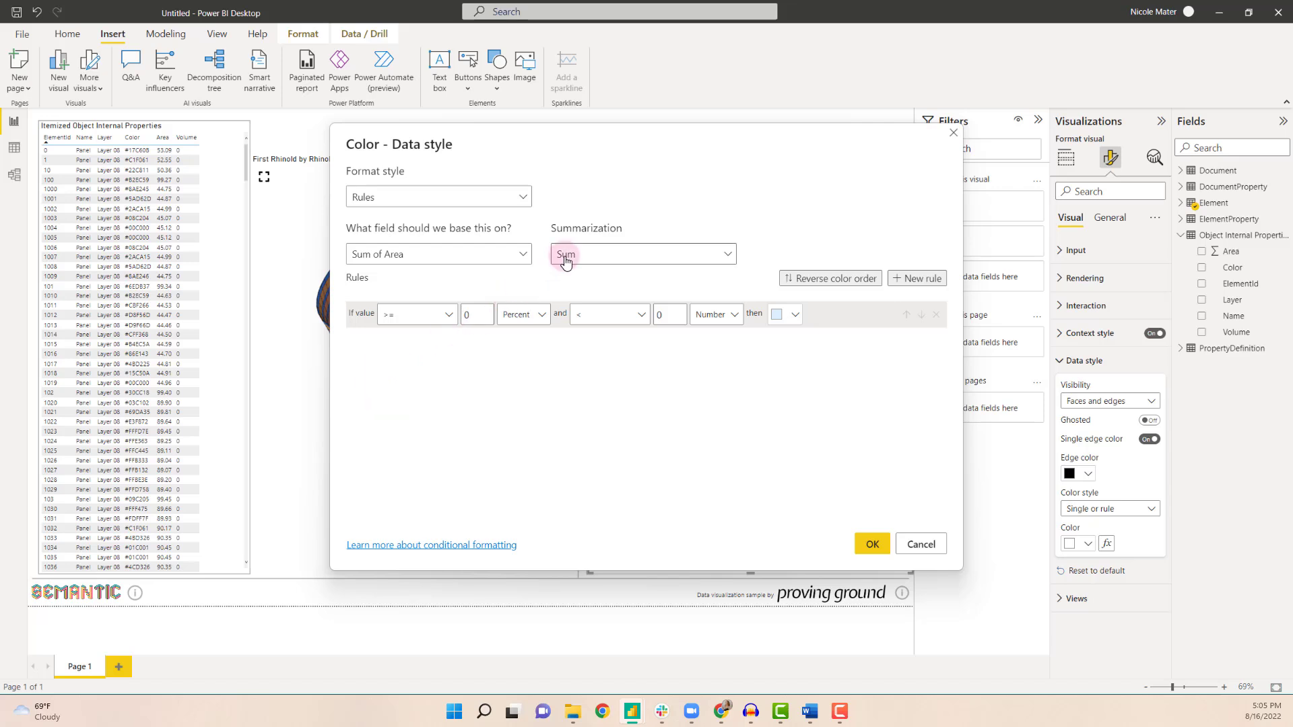
# Step: Define the first rule's range as values >= 100 and < 1000, with both limits as Number
pyautogui.click(467, 313)
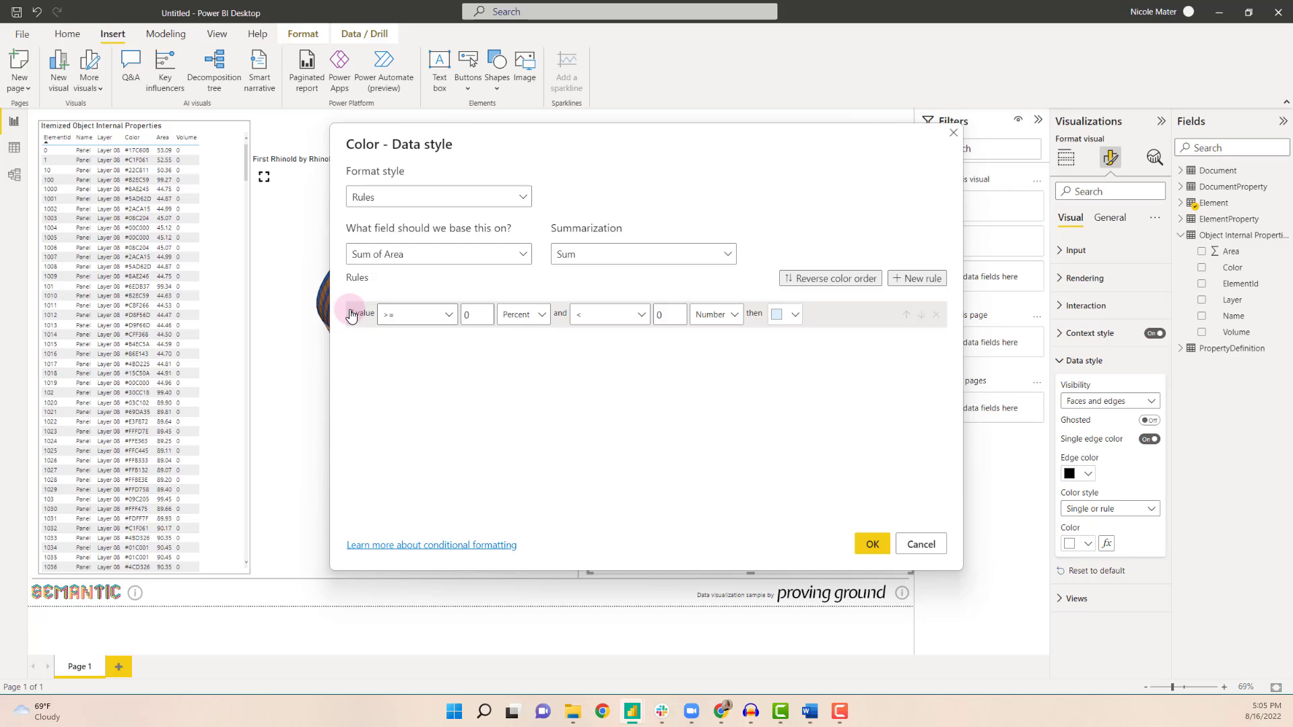
pyautogui.click(472, 314)
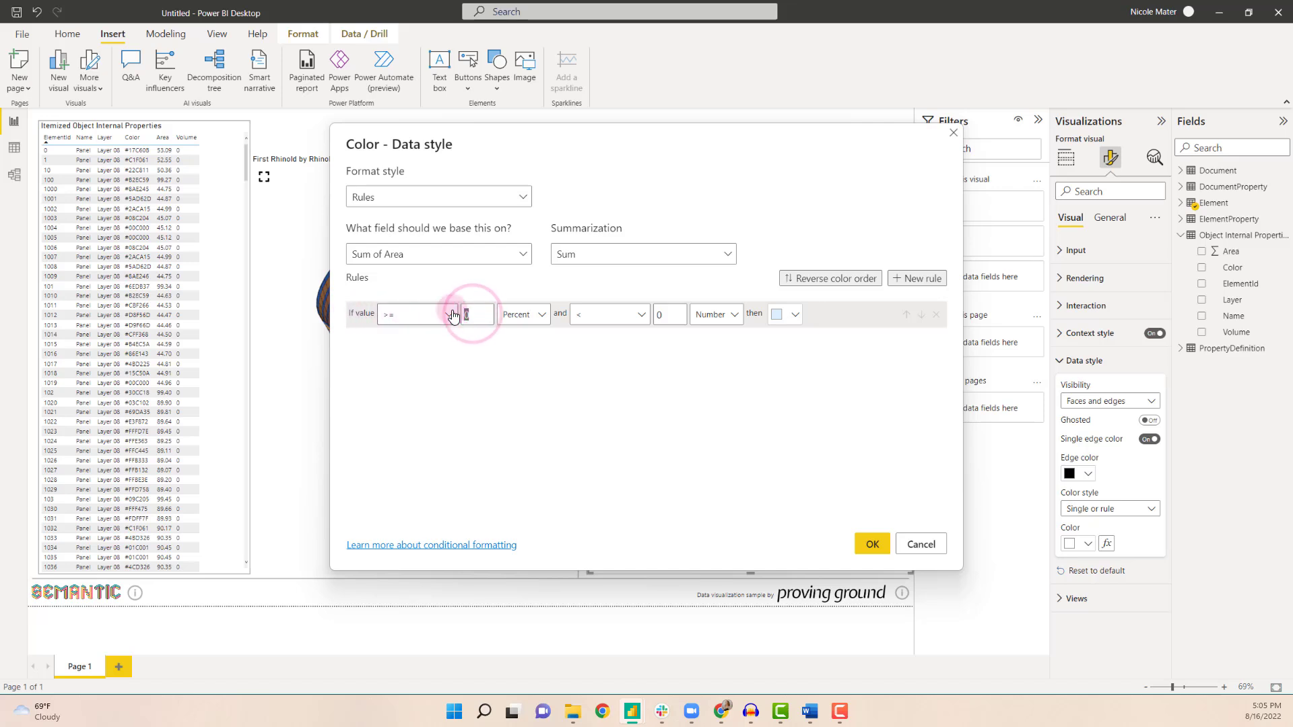
pyautogui.write('100')
pyautogui.click(524, 314)
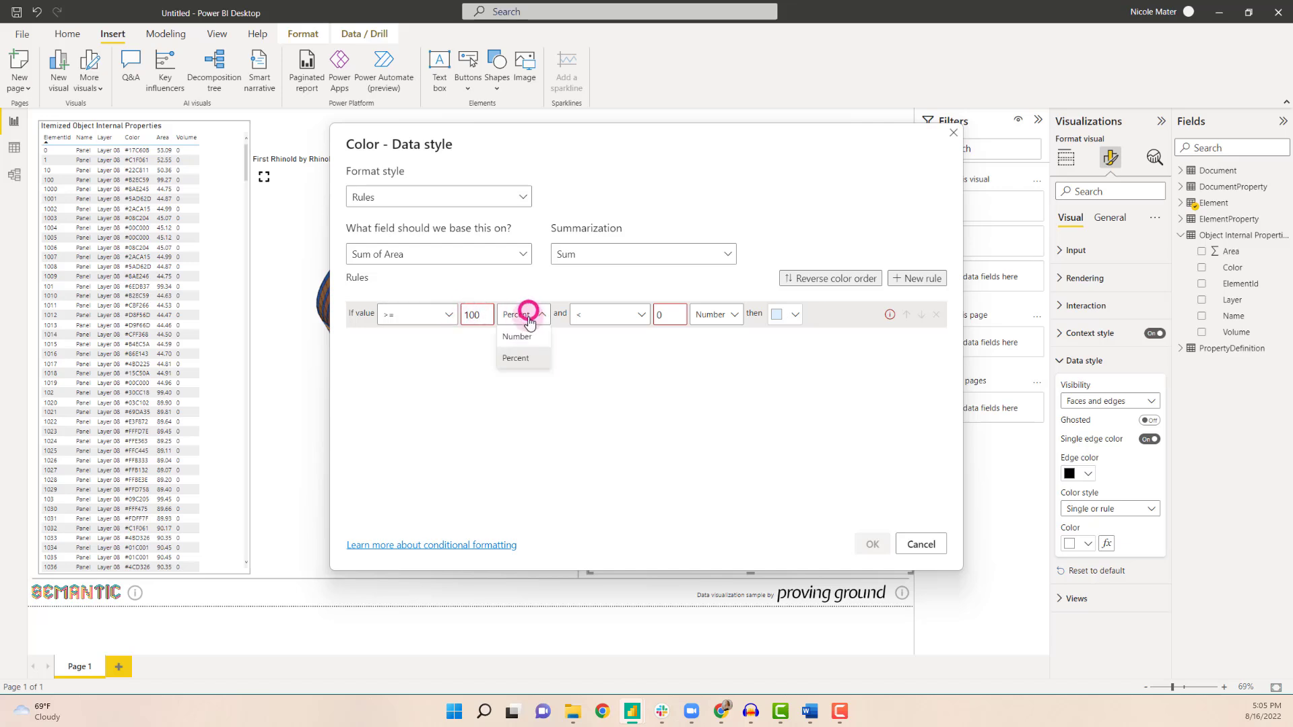
pyautogui.click(526, 333)
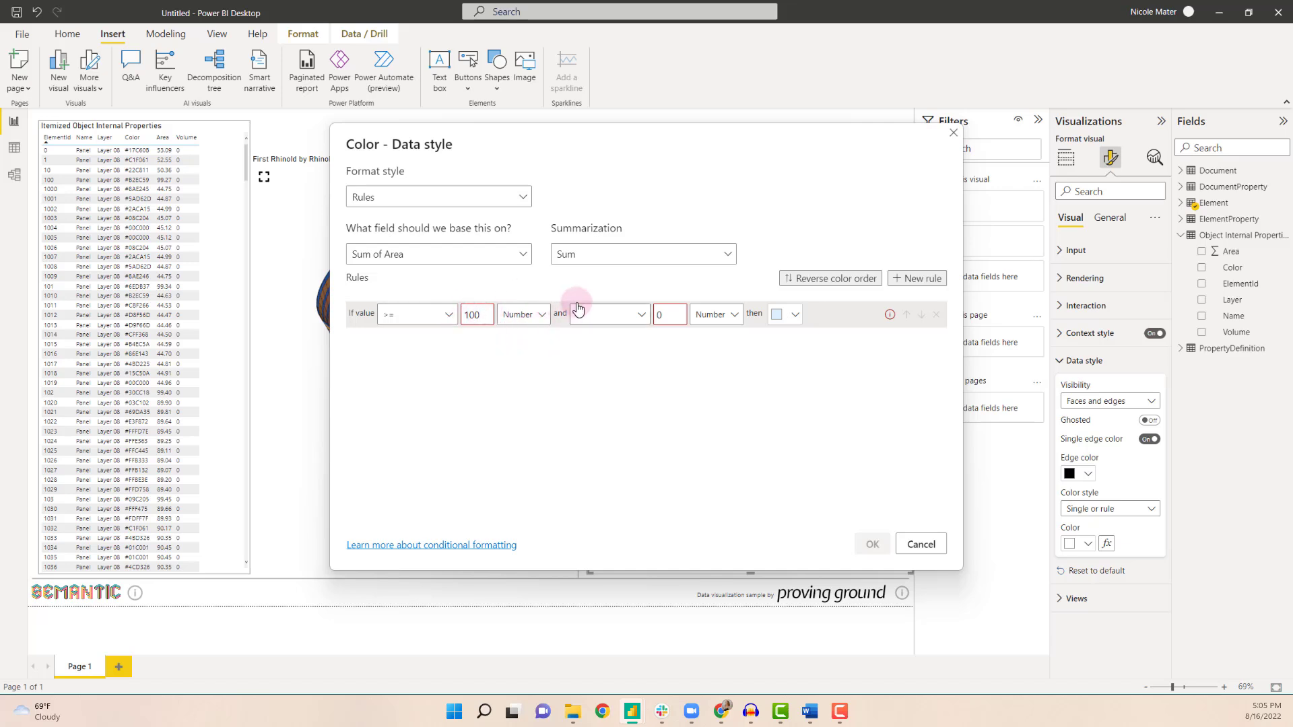
pyautogui.doubleClick(667, 314)
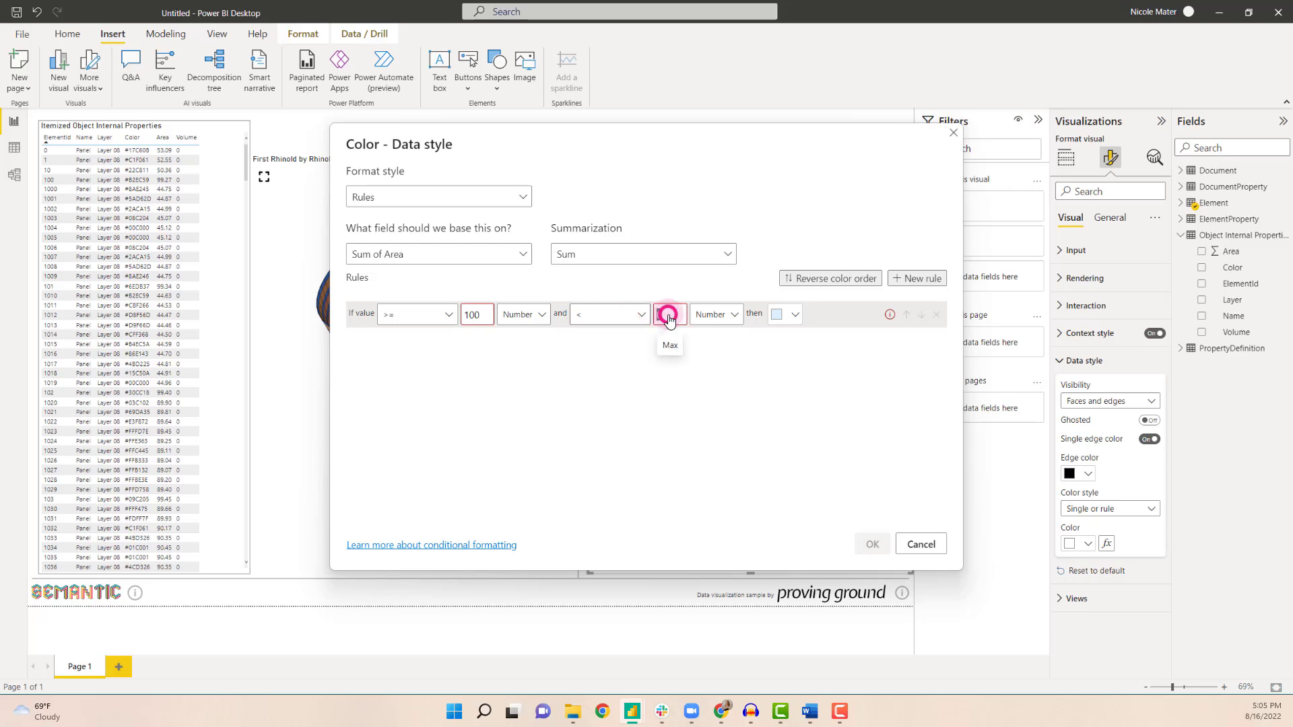
pyautogui.write('1000')
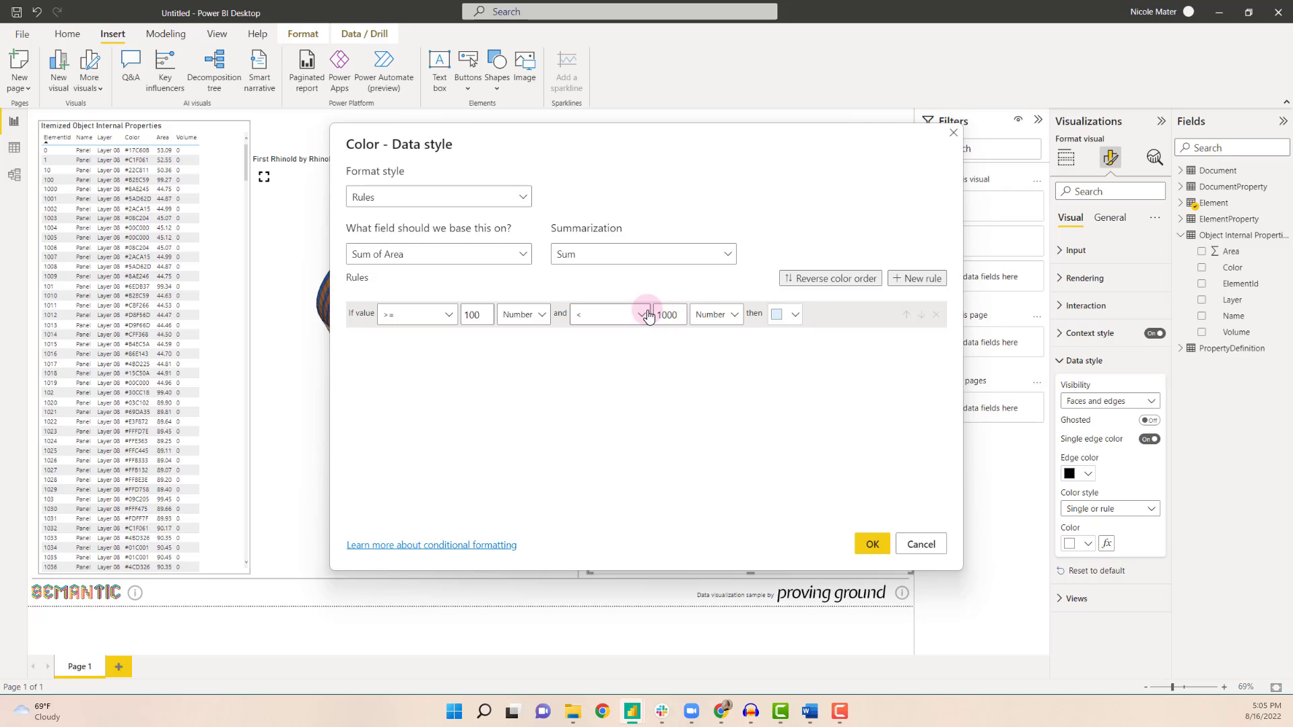
# Step: Give the first rule a pink color, apply it and inspect the Tracer model from another angle
pyautogui.click(785, 315)
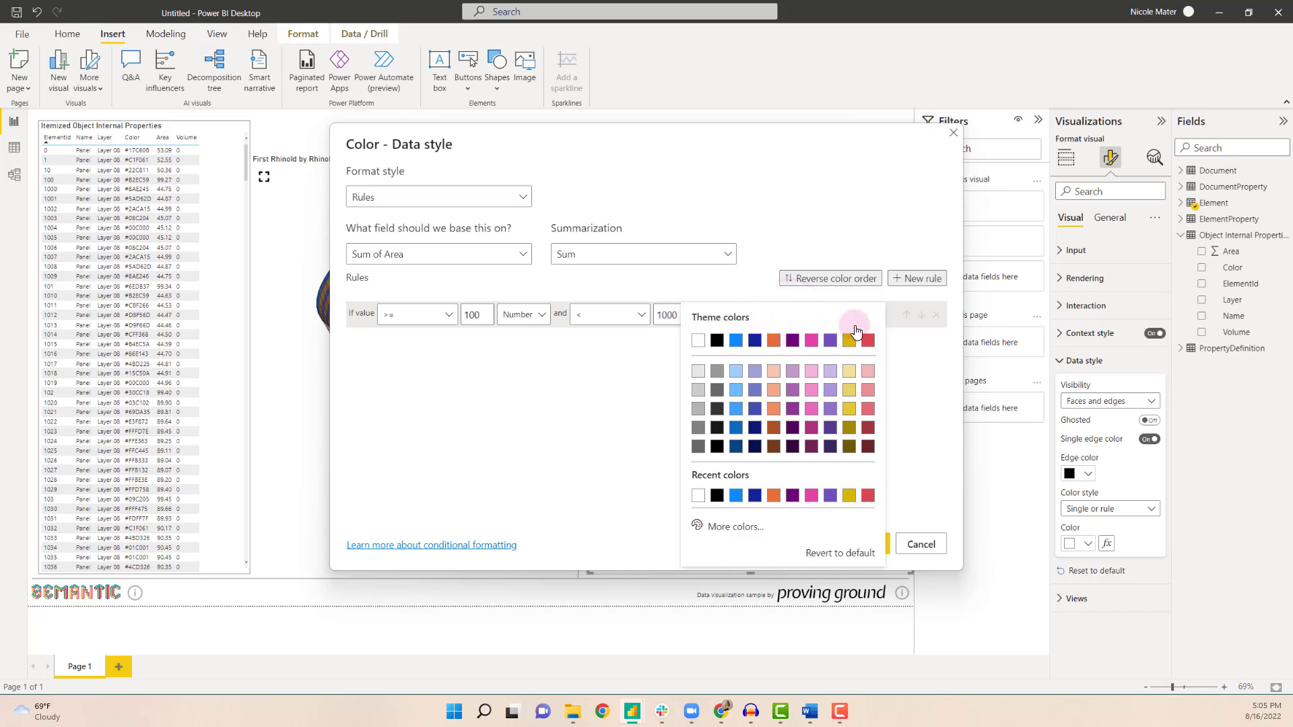
pyautogui.click(812, 340)
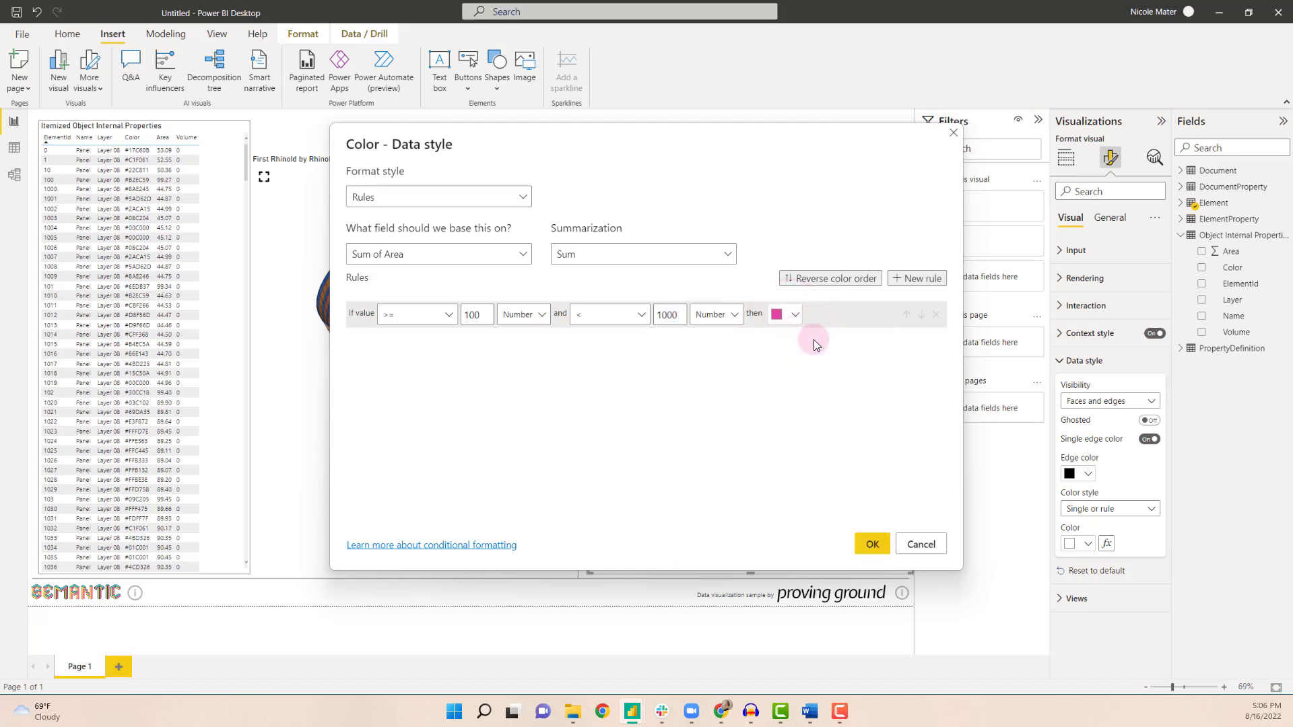
pyautogui.click(872, 544)
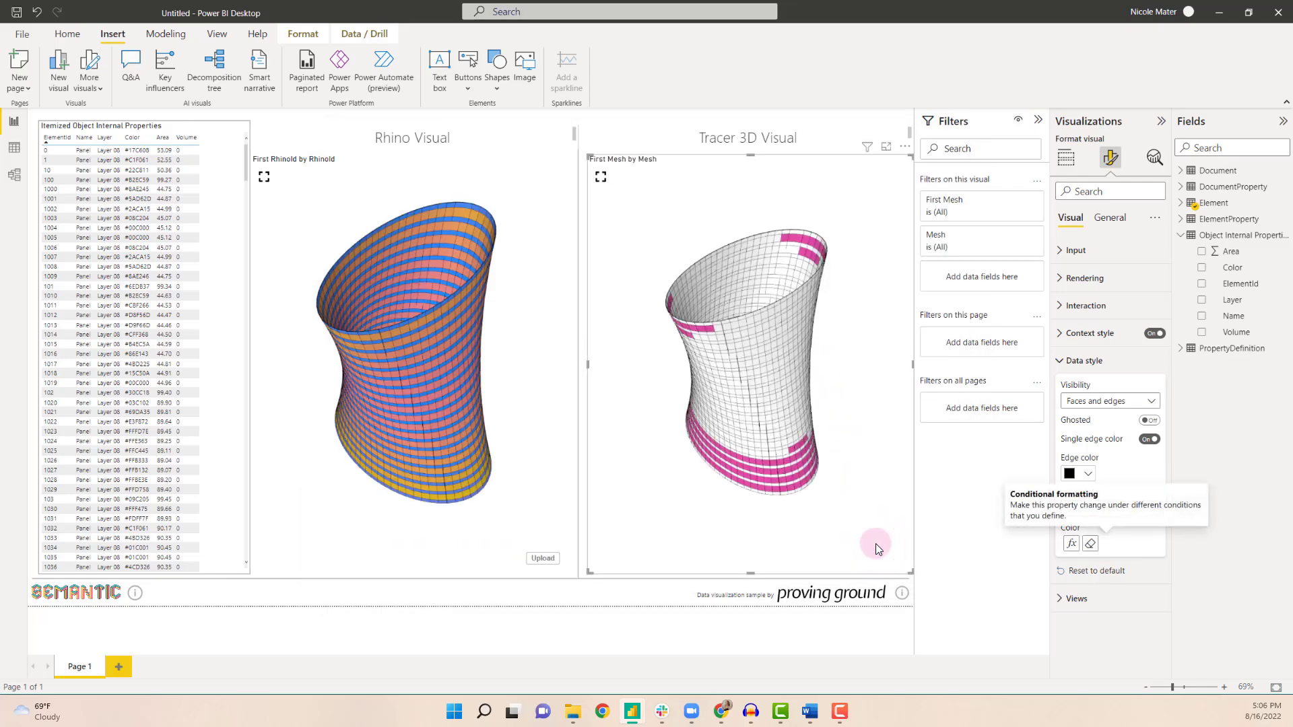
pyautogui.moveTo(814, 518); pyautogui.dragTo(680, 514)
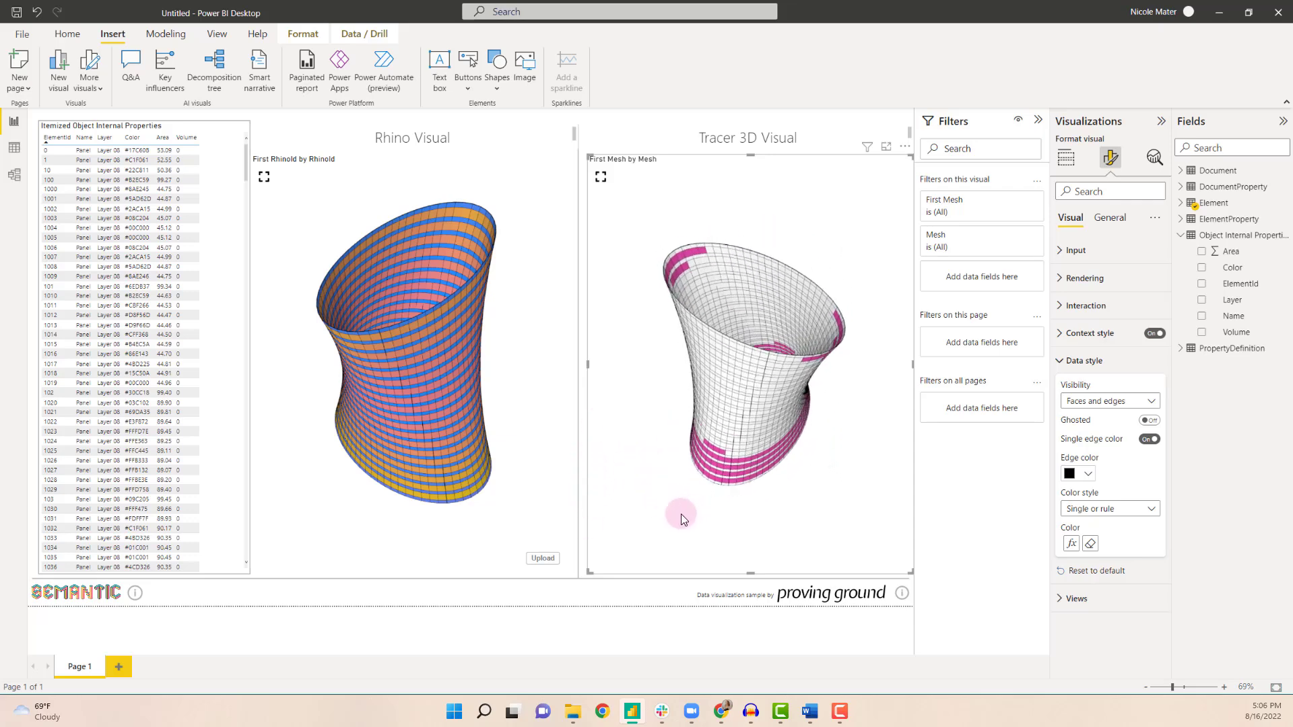
# Step: Reopen the color rules and add a second rule for values >= 0 and < 50, with both limits as Number
pyautogui.click(1071, 543)
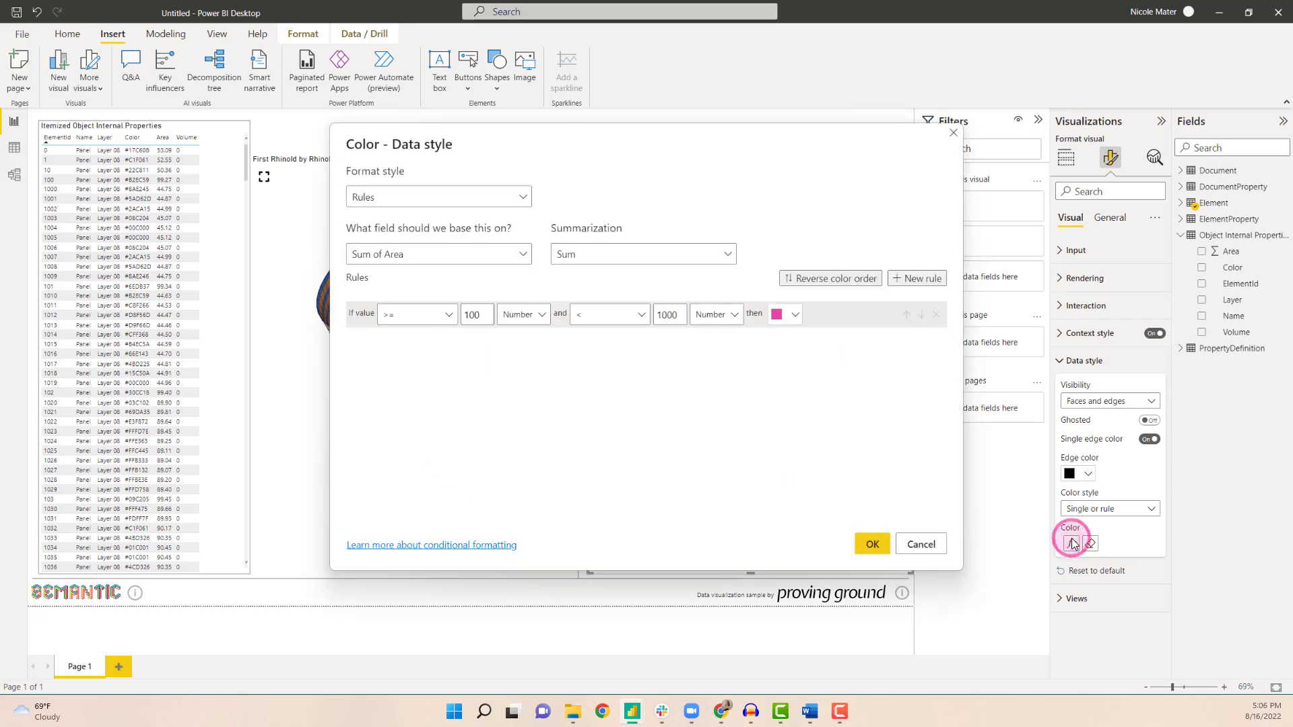
pyautogui.click(917, 278)
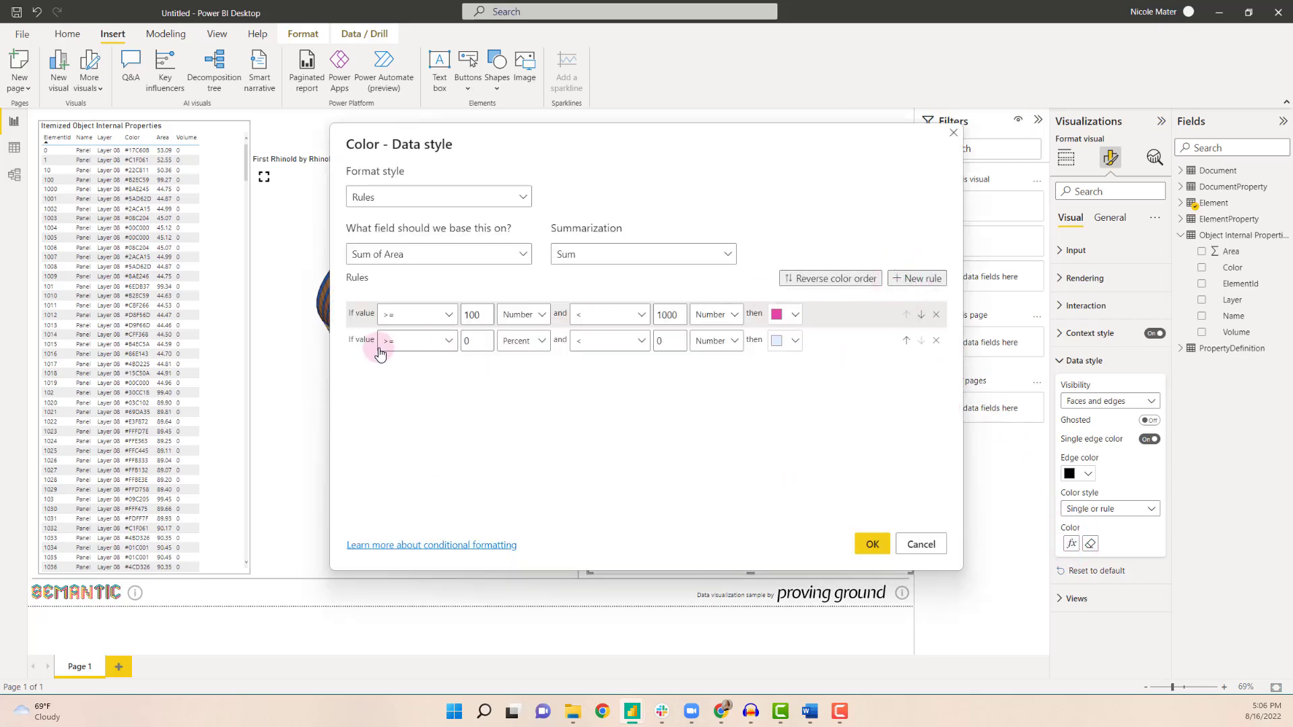
pyautogui.click(532, 340)
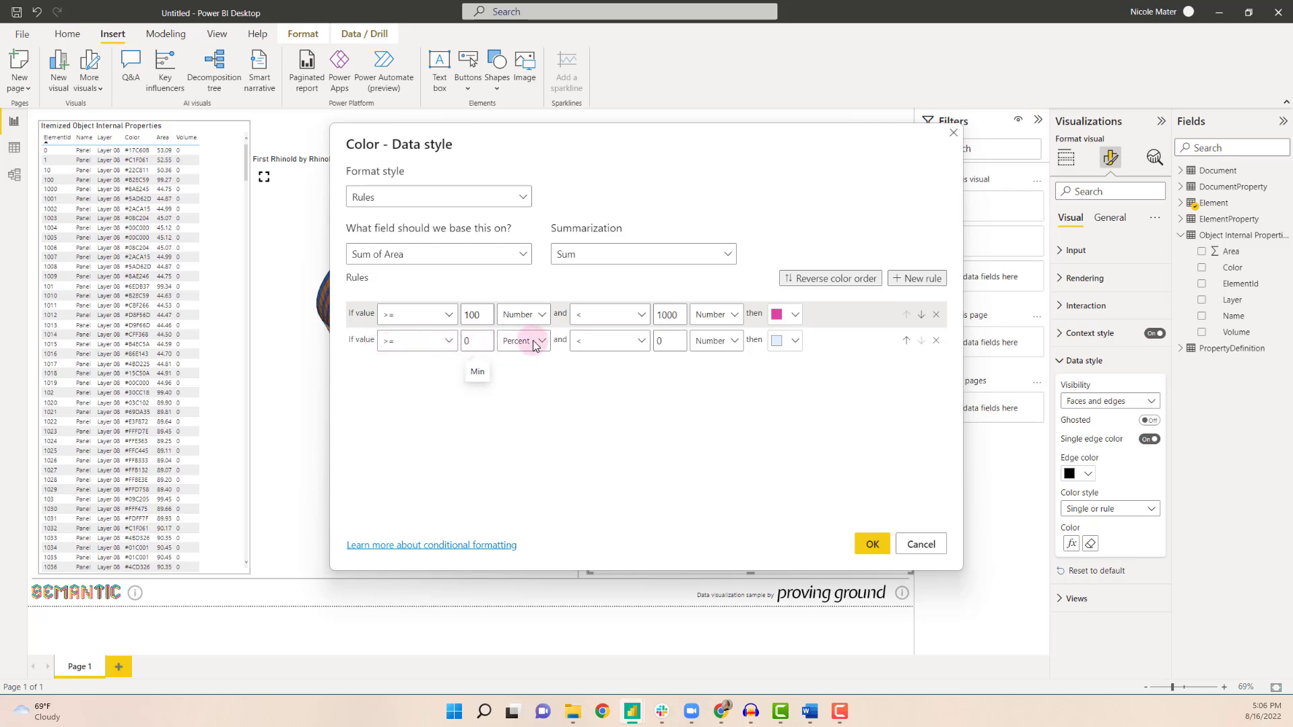
pyautogui.click(529, 364)
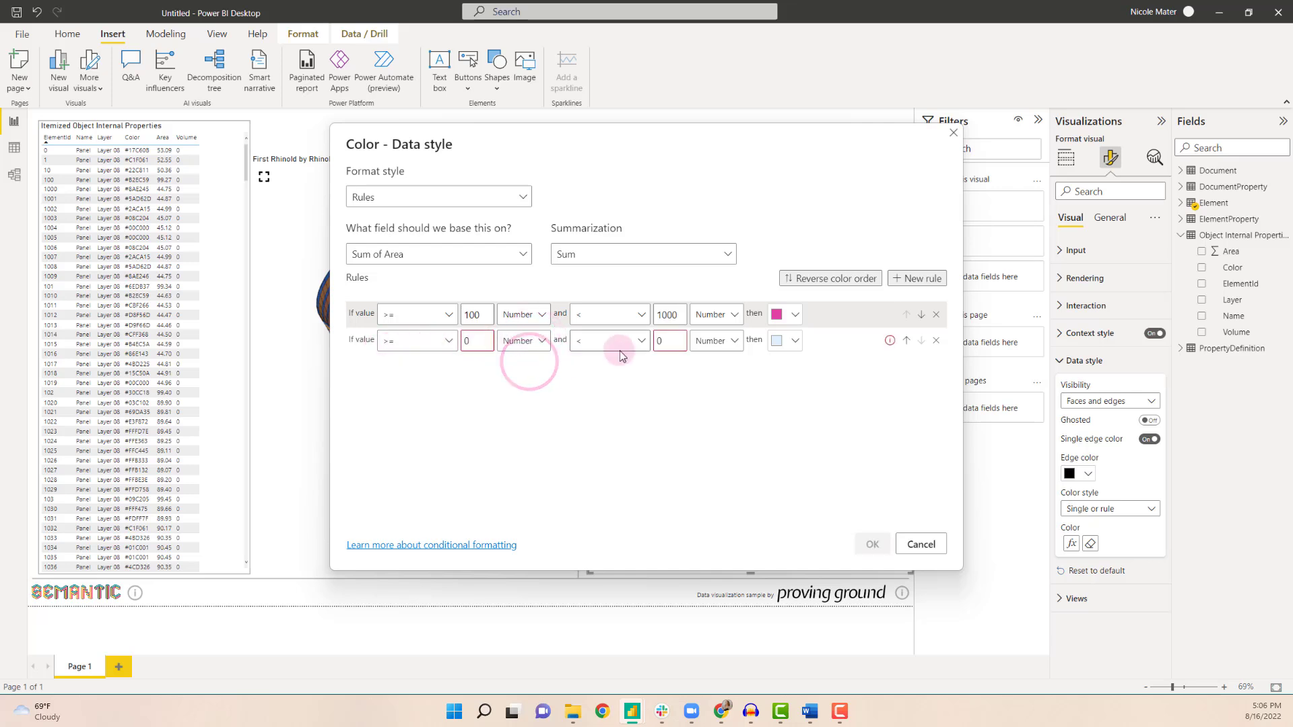
pyautogui.doubleClick(670, 340)
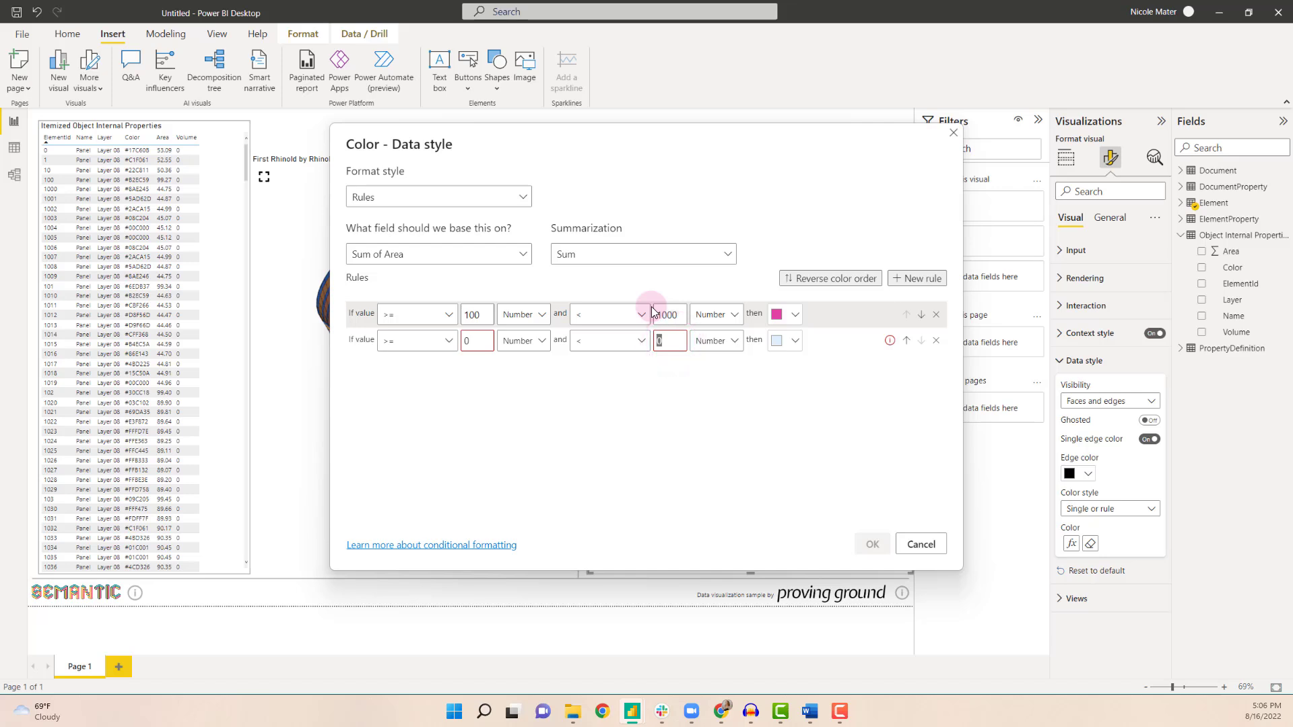
pyautogui.write('50')
# Step: Give the second rule a gold color, apply the rules and inspect the Tracer model from different angles
pyautogui.click(778, 342)
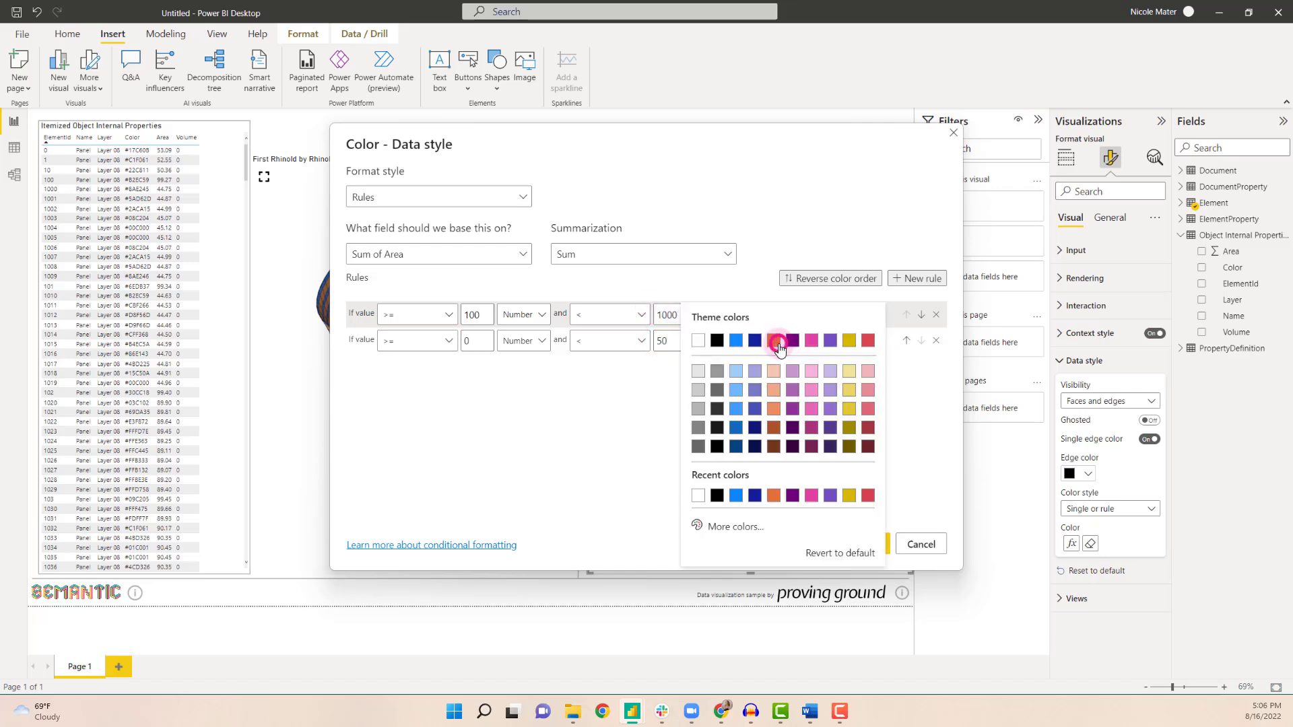
pyautogui.click(849, 340)
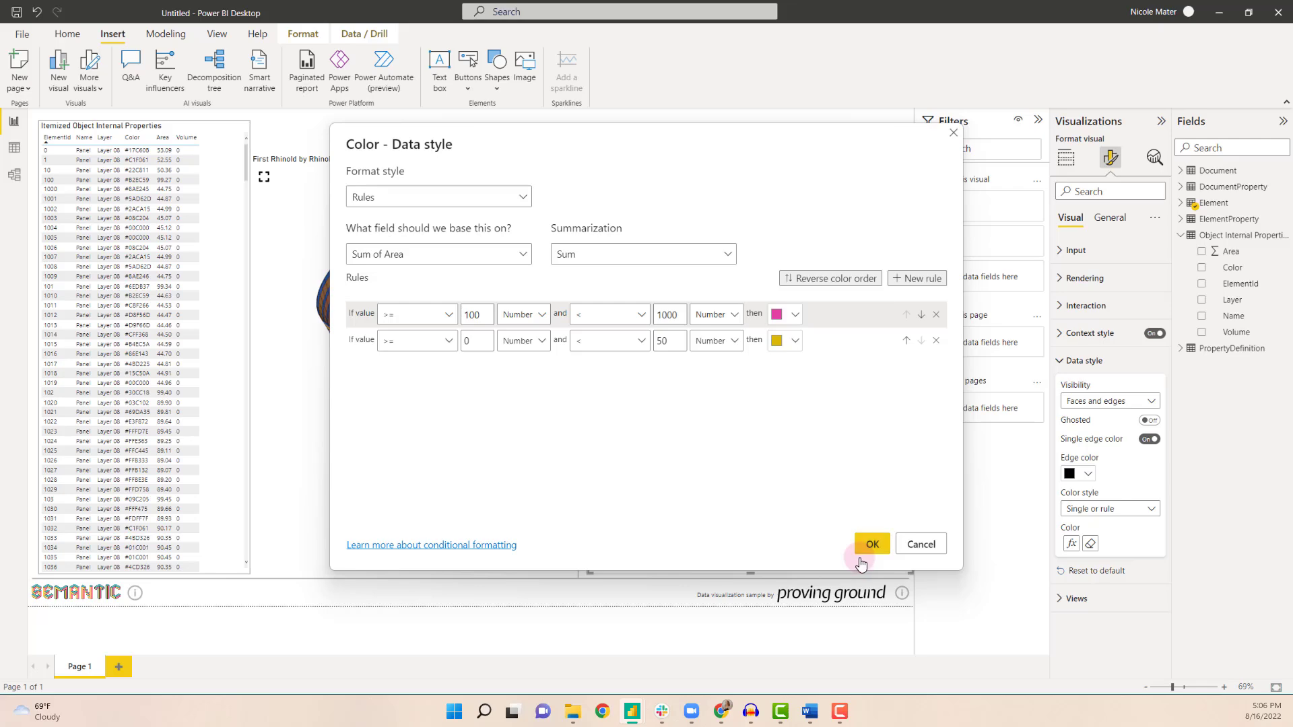
pyautogui.click(873, 545)
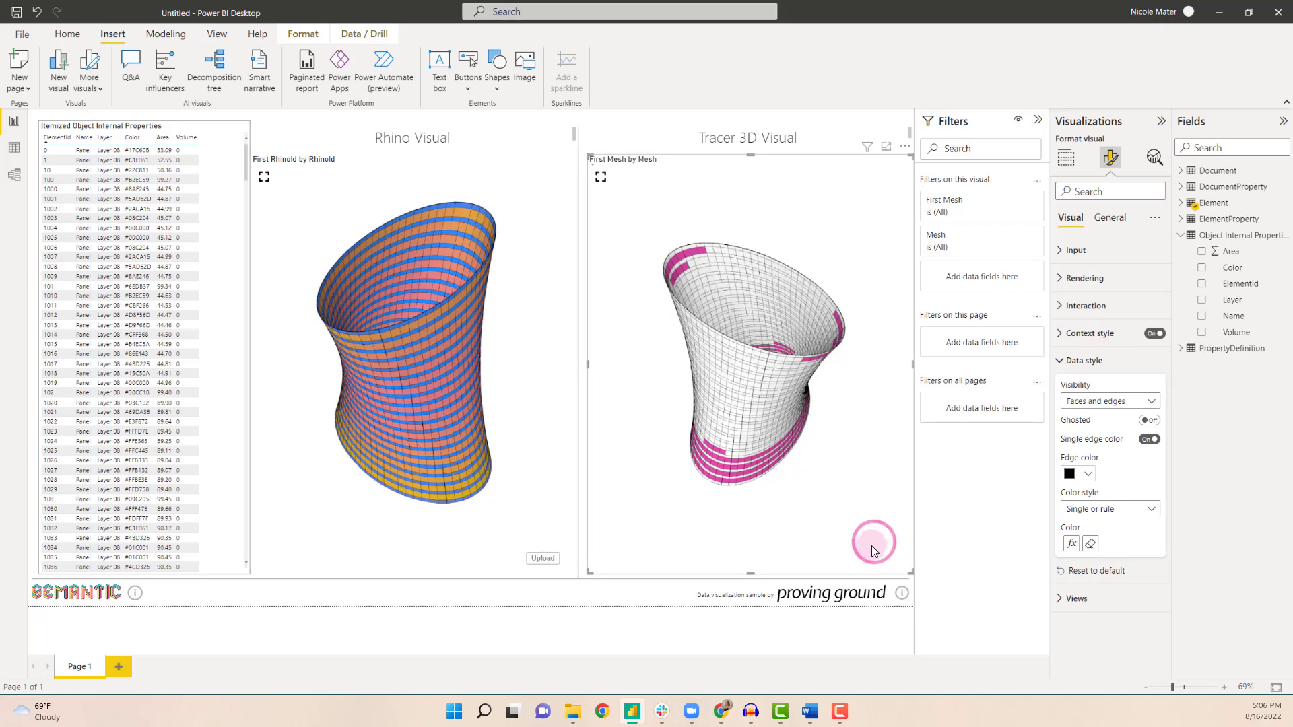
pyautogui.moveTo(867, 541); pyautogui.dragTo(728, 466)
pyautogui.scroll(-5, 727, 465)
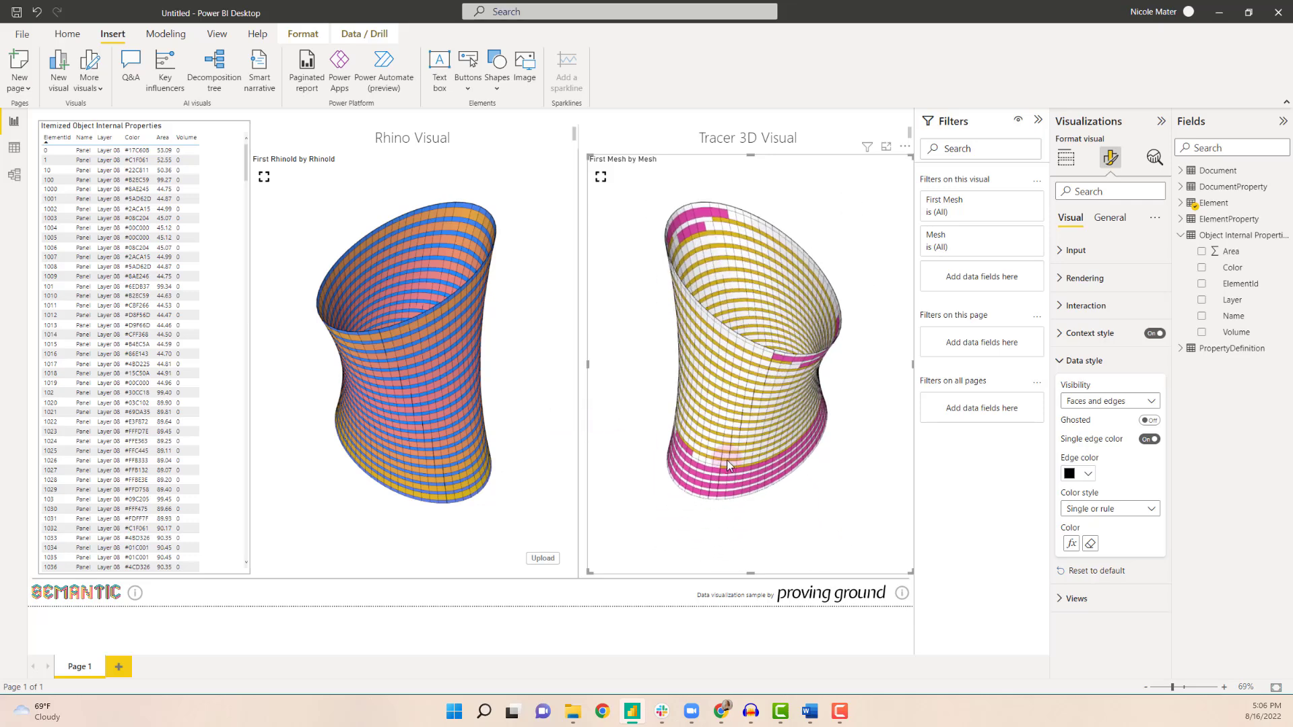
pyautogui.moveTo(835, 450); pyautogui.dragTo(826, 455)
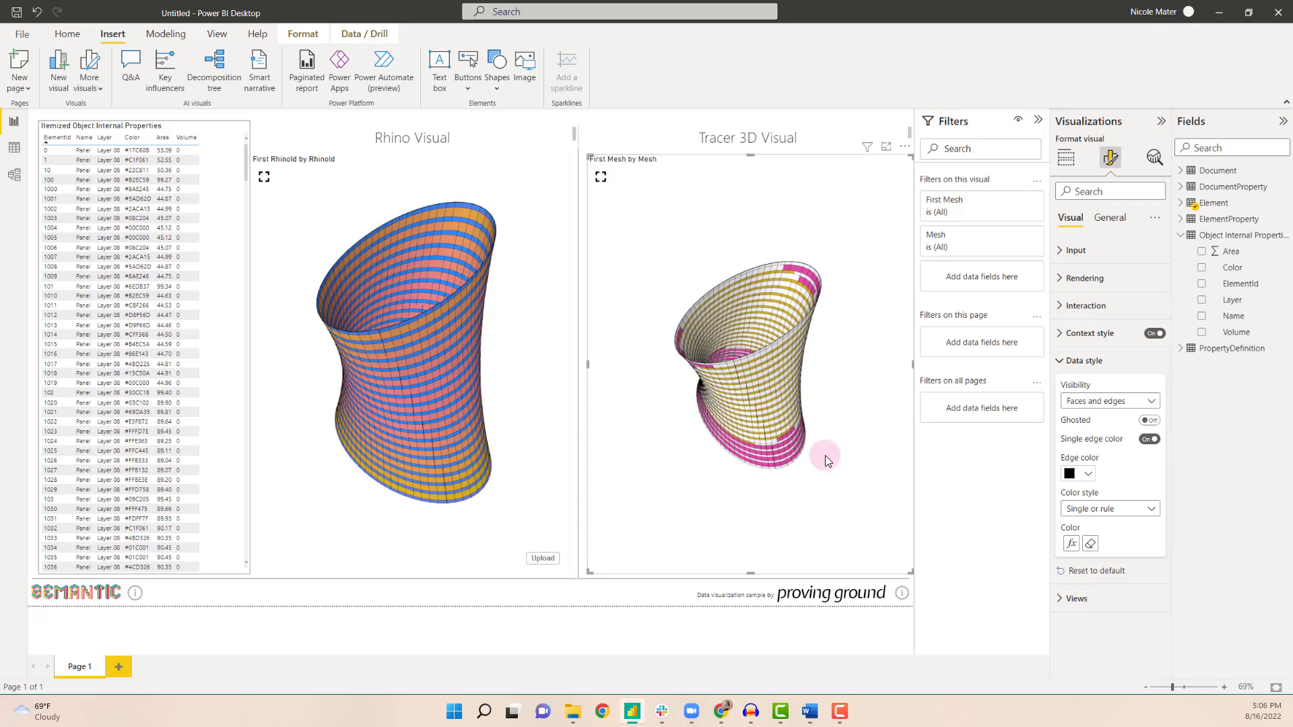
pyautogui.click(578, 269)
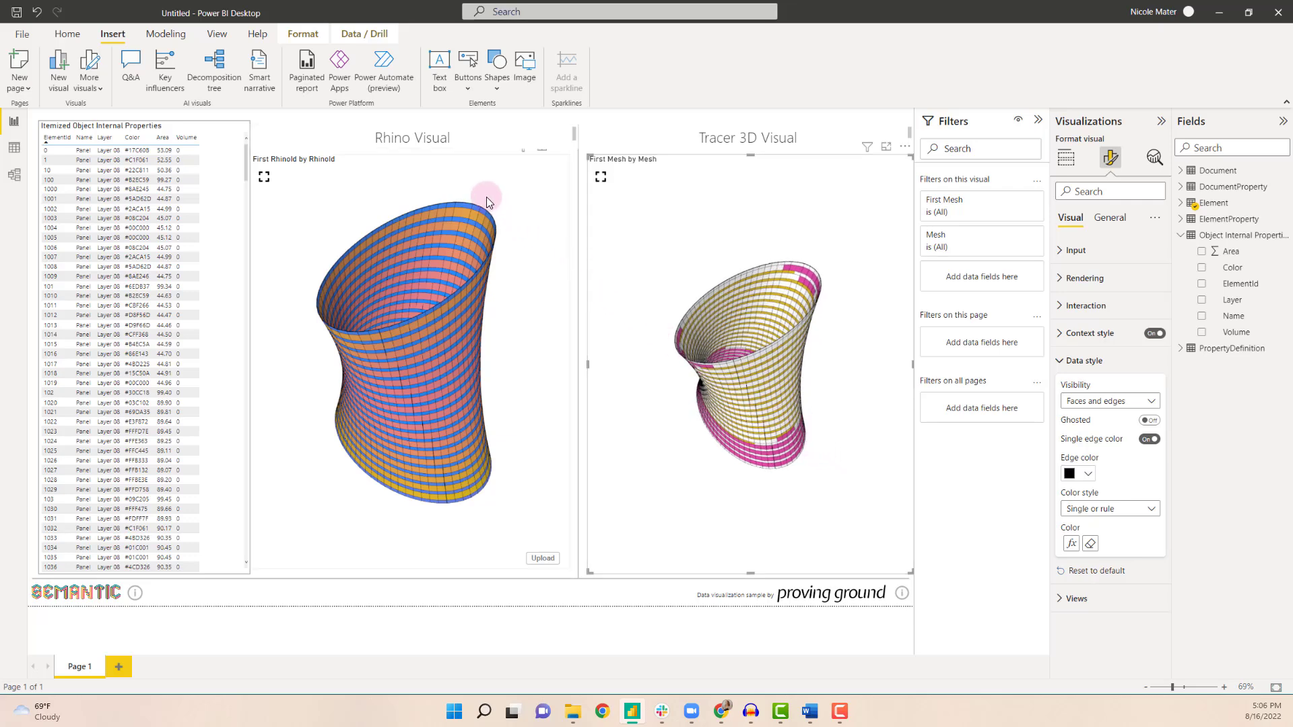